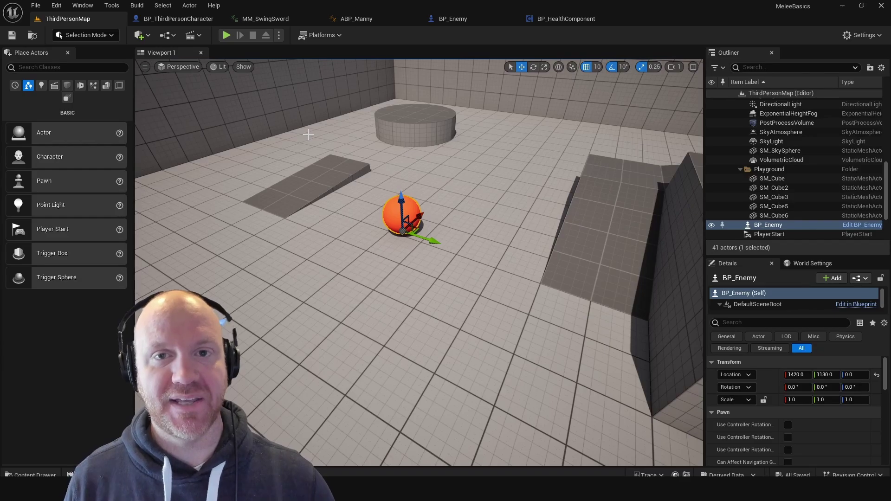
Step: Play-test the finished melee attack in the level, swinging at empty space and at the red enemy sphere
{"action": "left_click", "coordinate": [227, 35]}
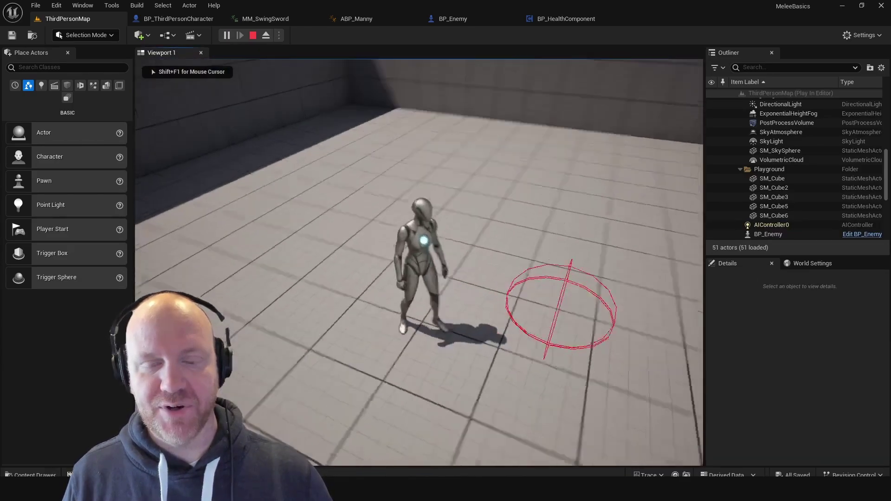
{"action": "left_click", "coordinate": [419, 262]}
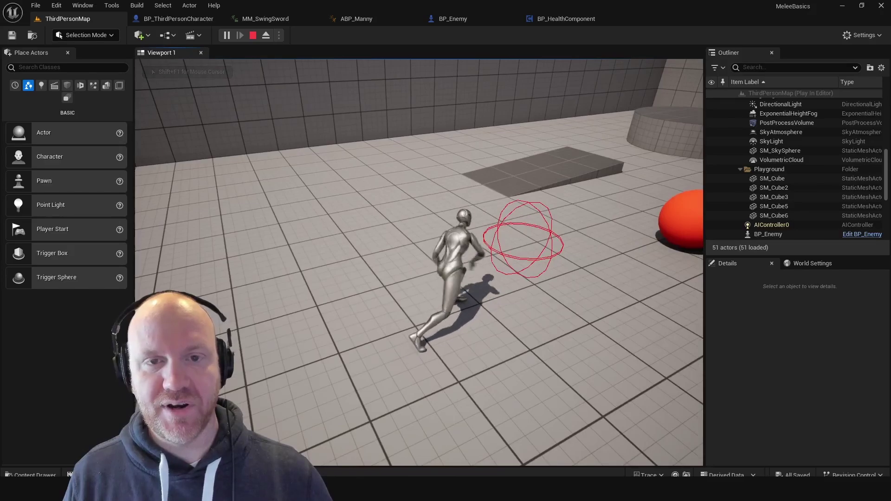
{"action": "left_click", "coordinate": [419, 262]}
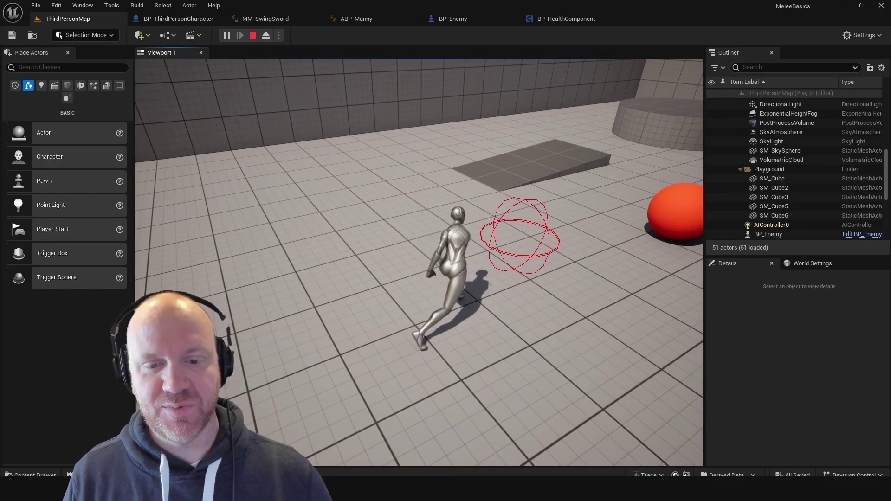
{"action": "key", "text": "w"}
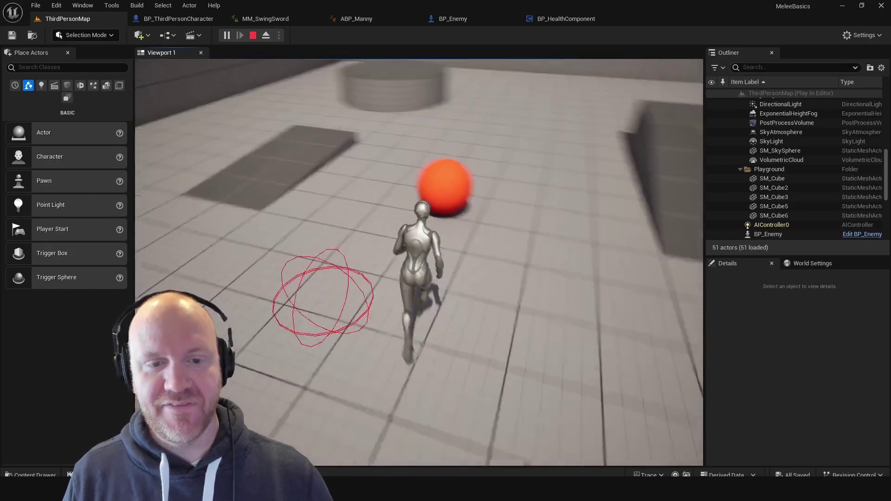
{"action": "key", "text": "a"}
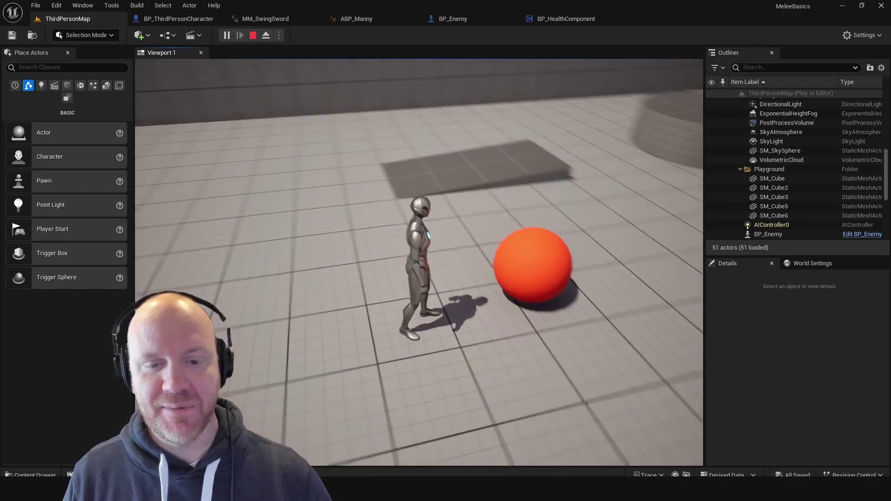
{"action": "left_click", "coordinate": [419, 262]}
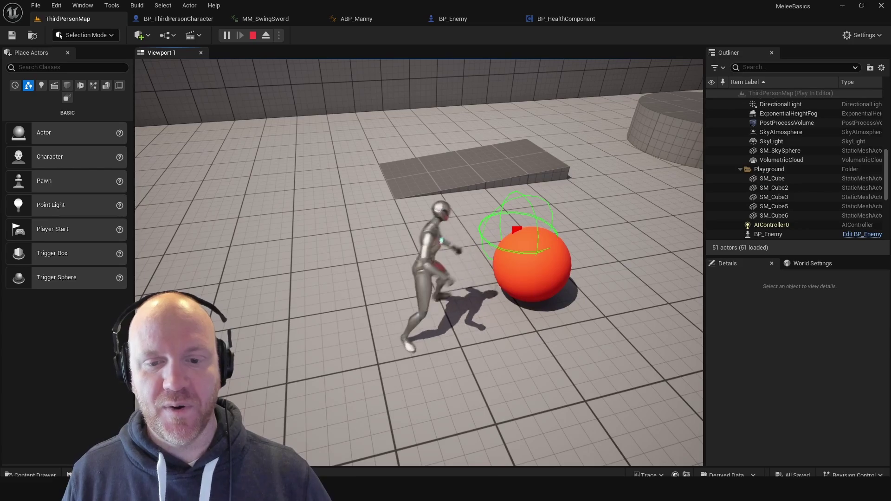
{"action": "left_click", "coordinate": [419, 263]}
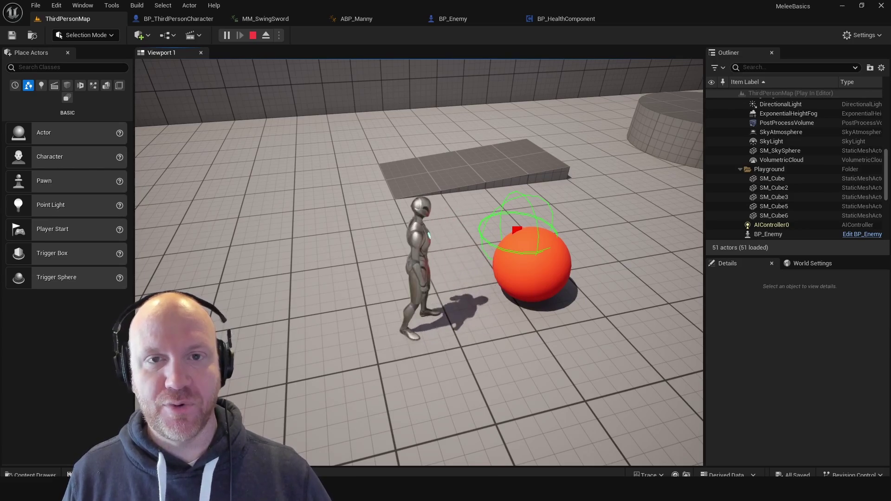
{"action": "left_click", "coordinate": [419, 262]}
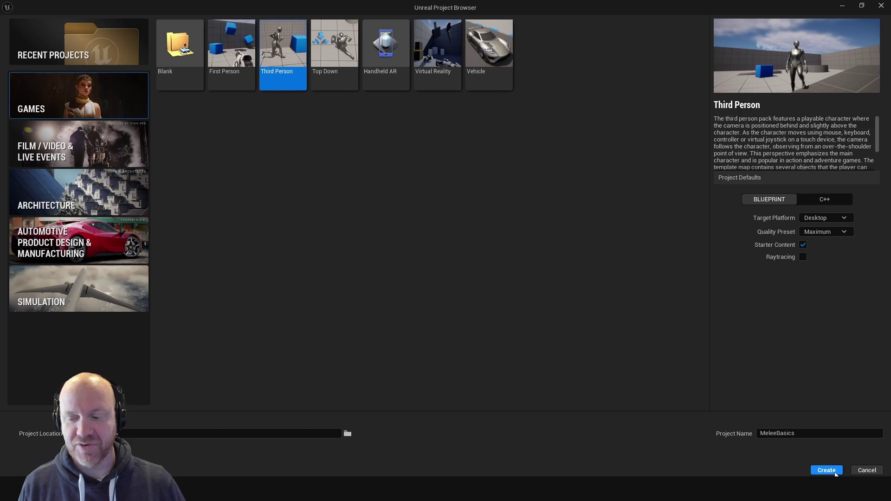
Step: Create a desktop Blueprint project named MeleeBasics from the Third Person template with Starter Content
{"action": "left_click", "coordinate": [826, 470]}
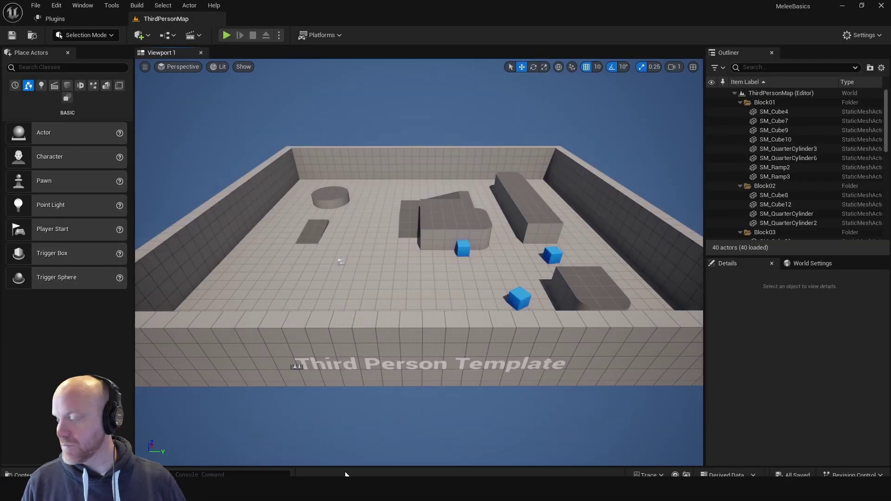
Step: Play-test the new level by running and jumping with the default third-person character, and end the session
{"action": "left_click", "coordinate": [403, 182]}
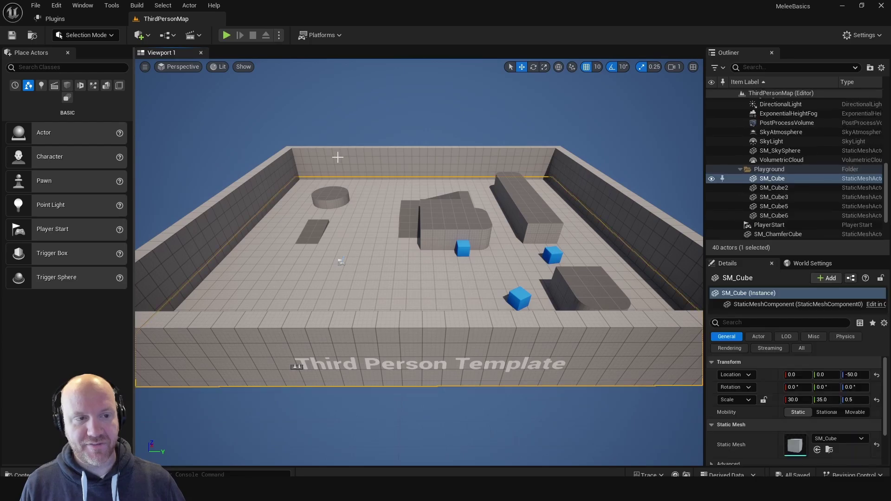
{"action": "left_click", "coordinate": [226, 35]}
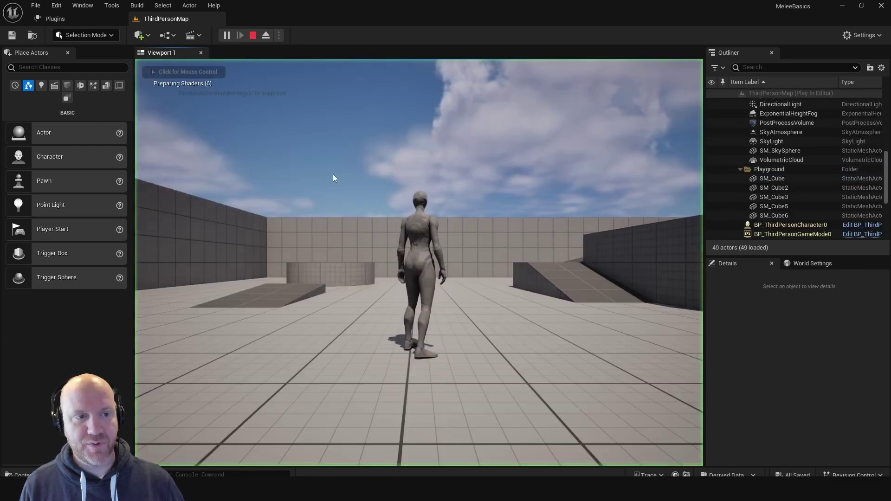
{"action": "key", "text": "w"}
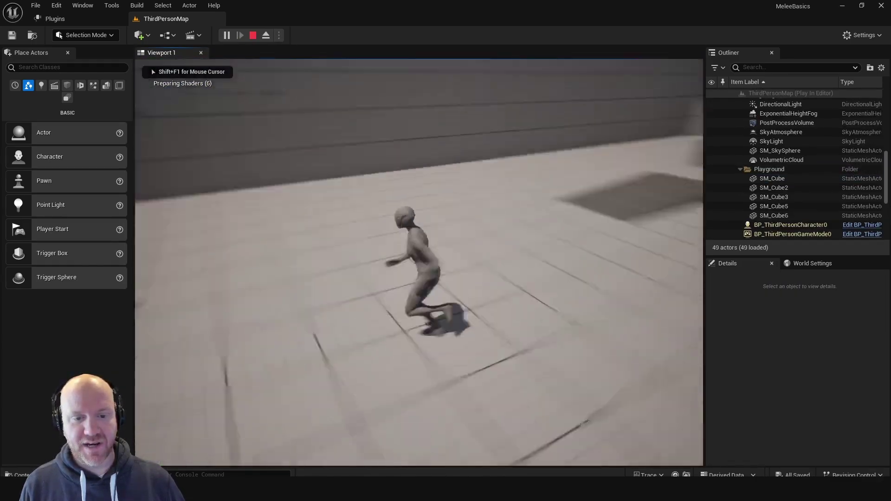
{"action": "key", "text": "space"}
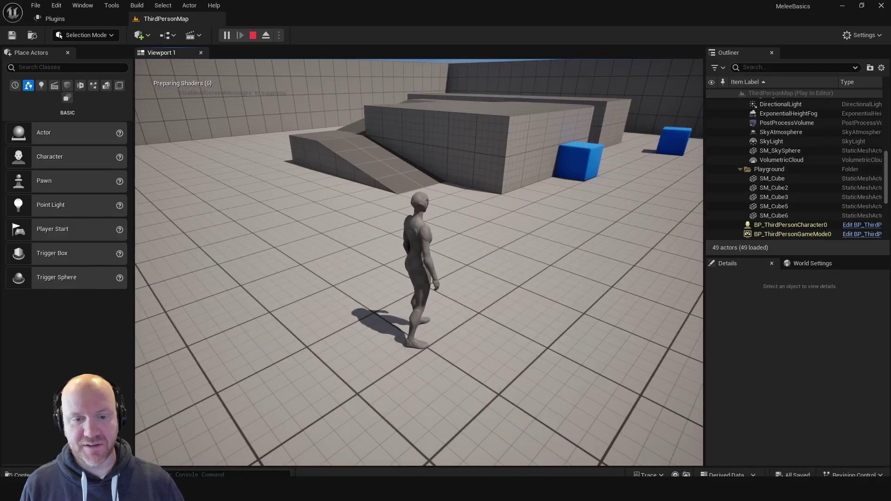
{"action": "key", "text": "Escape"}
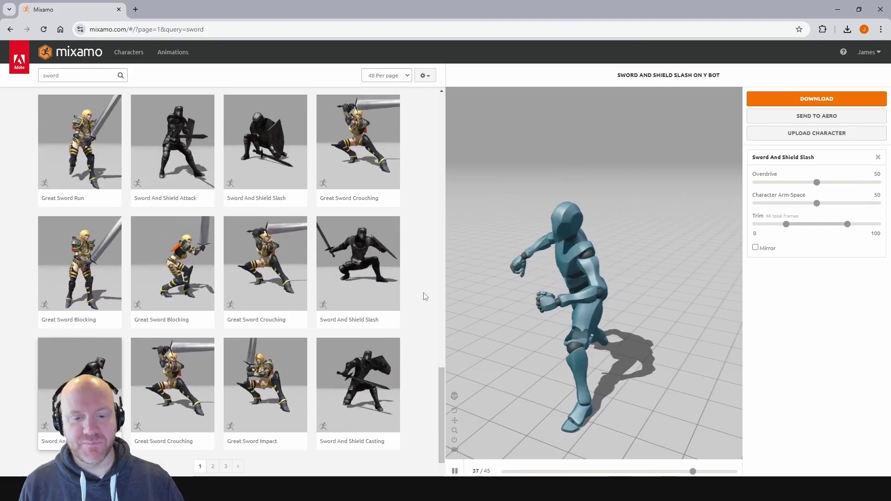
Step: Switch to the Mixamo website and browse the sword animations for suitable slash and draw moves
{"action": "left_click_drag", "start_coordinate": [441, 380], "coordinate": [445, 280]}
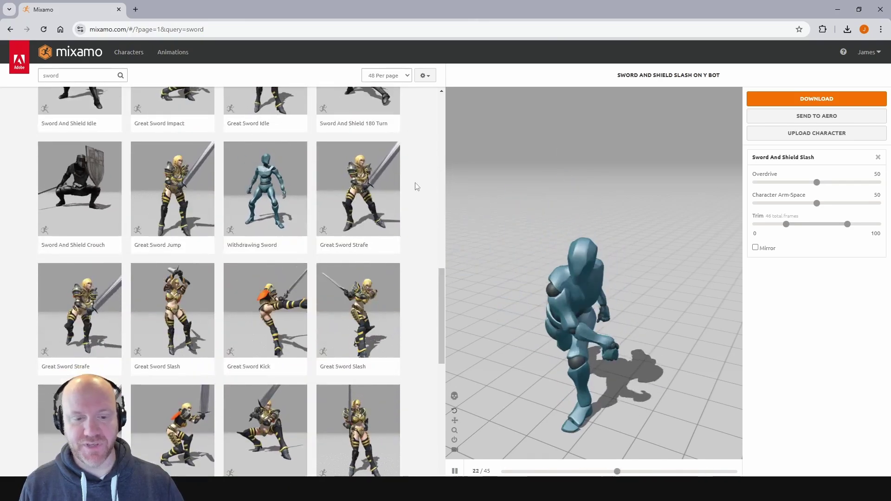
{"action": "left_click_drag", "start_coordinate": [444, 288], "coordinate": [432, 215]}
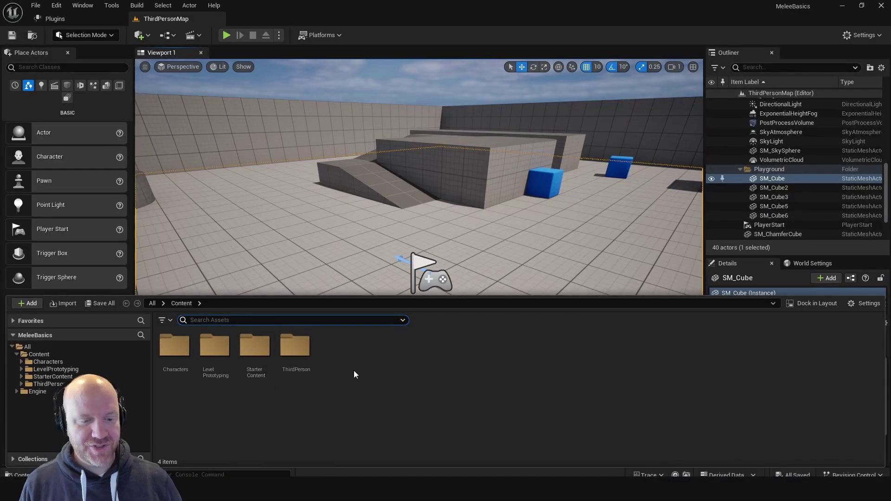
Step: Create a new folder named Mixamo in the project's Content folder
{"action": "left_click", "coordinate": [355, 370]}
{"action": "right_click", "coordinate": [380, 364]}
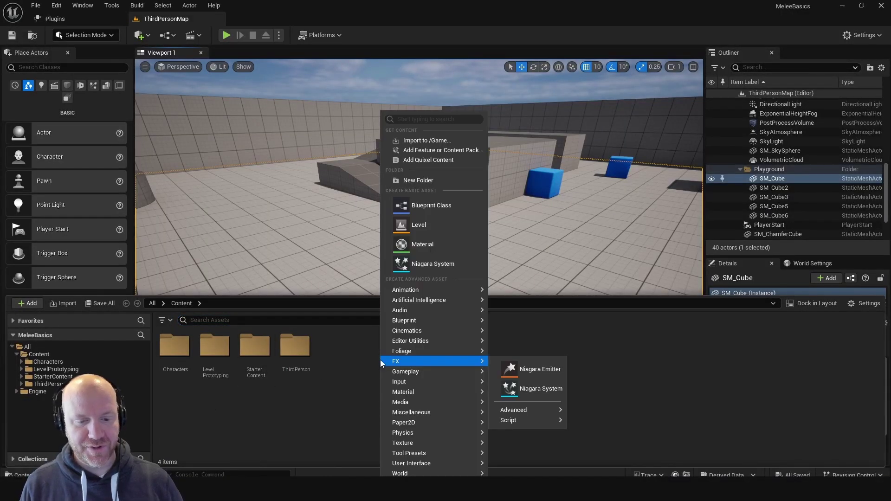
{"action": "left_click", "coordinate": [458, 177]}
{"action": "type", "text": "Mixamo"}
{"action": "key", "text": "Return"}
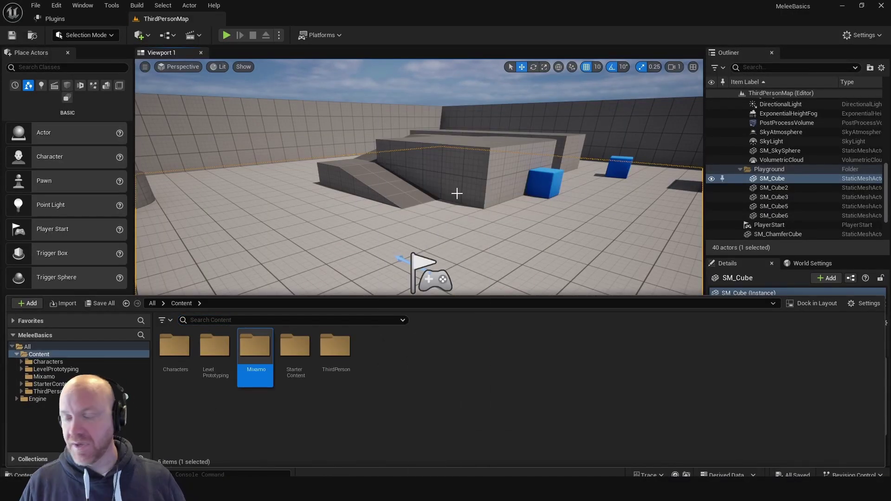
Step: Import the Sword And Shield Slash FBX with its skeletal mesh, plus the Withdrawing Sword and Sheath Sword animations, into the Mixamo folder
{"action": "double_click", "coordinate": [269, 355]}
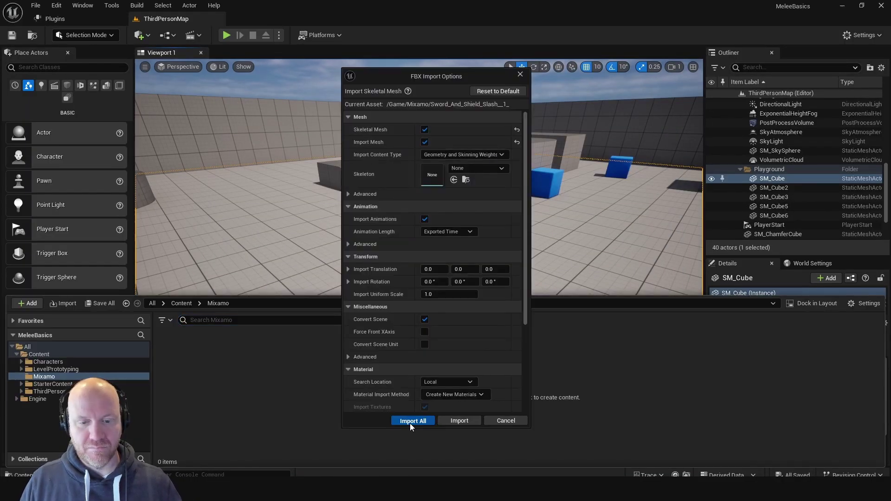
{"action": "left_click", "coordinate": [410, 423]}
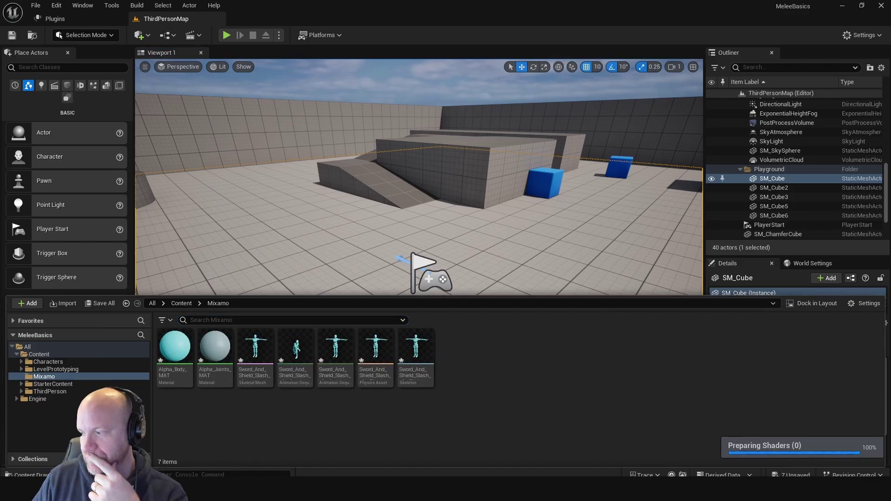
{"action": "left_click", "coordinate": [410, 423]}
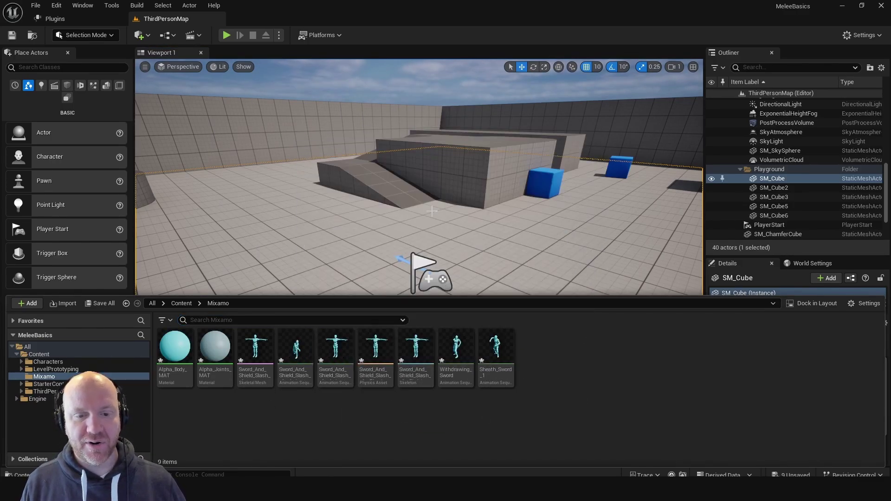
{"action": "left_click", "coordinate": [297, 347]}
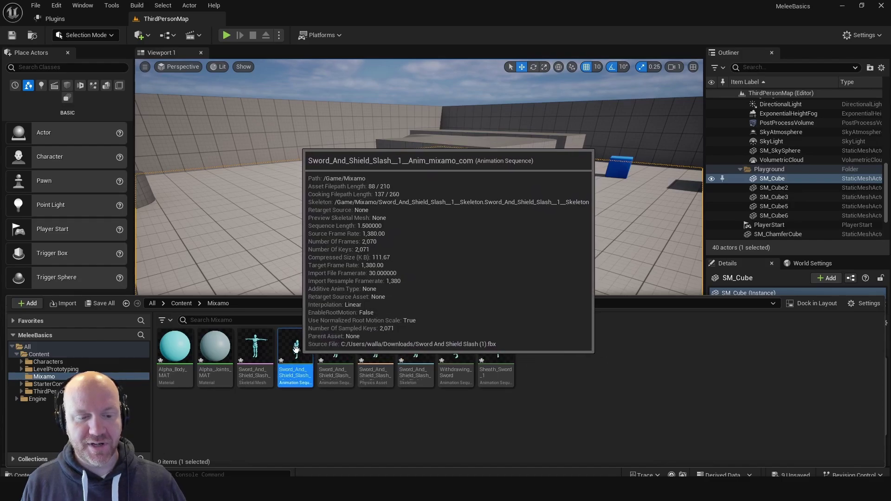
{"action": "right_click", "coordinate": [294, 349]}
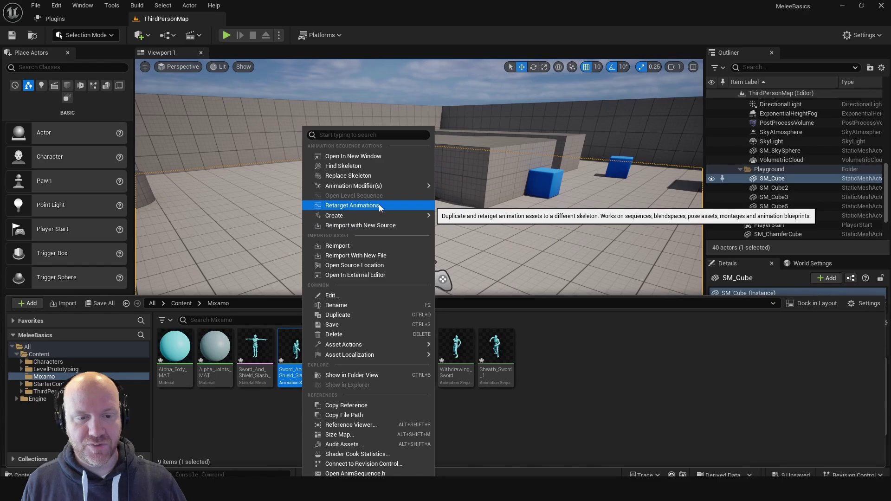
{"action": "left_click", "coordinate": [378, 205]}
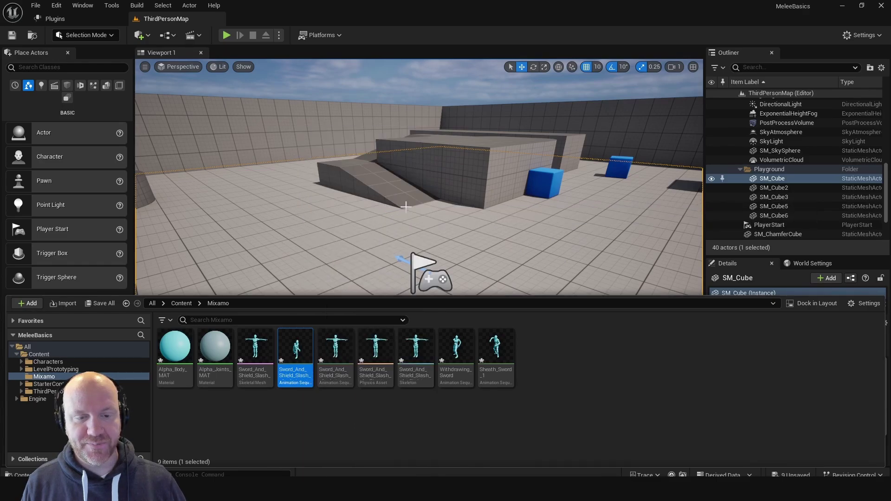
{"action": "left_click", "coordinate": [668, 141]}
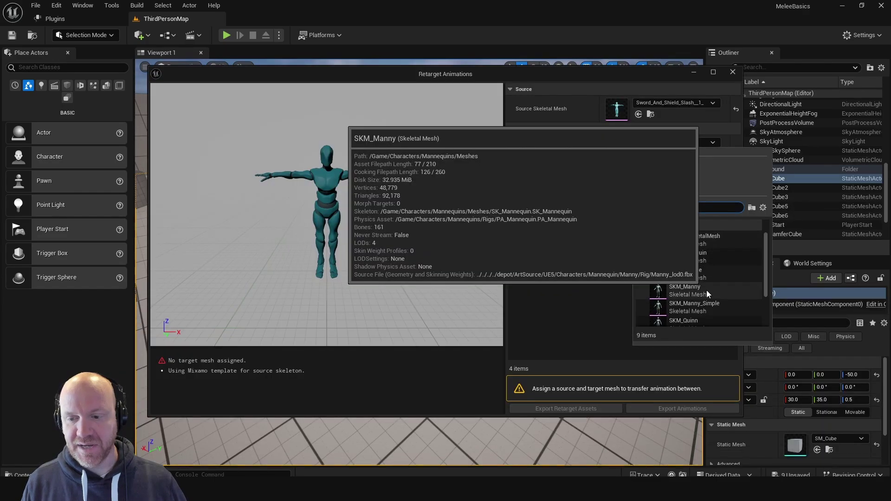
{"action": "left_click", "coordinate": [706, 290]}
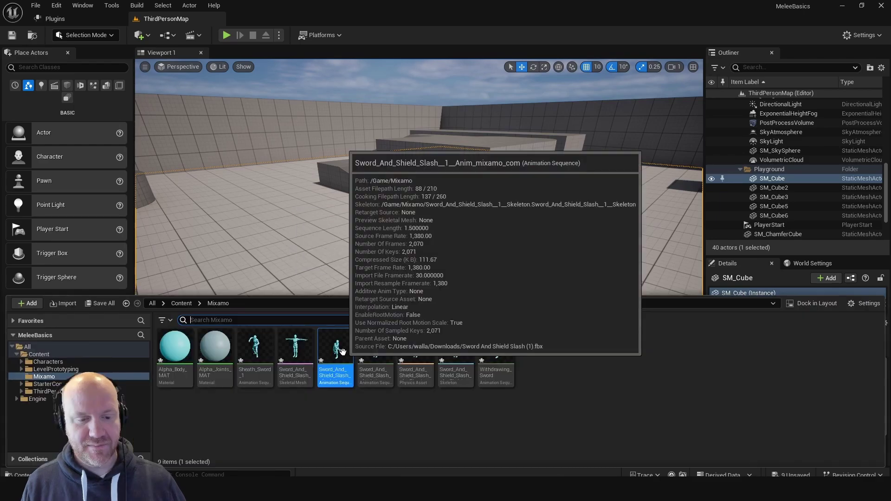
Step: Set up retargeting of the Sword_And_Shield_Slash__1__Anim_mixamo_com animation with SKM_Manny as the target skeletal mesh
{"action": "right_click", "coordinate": [344, 352]}
{"action": "mouse_move", "coordinate": [344, 353]}
{"action": "left_click", "coordinate": [392, 205]}
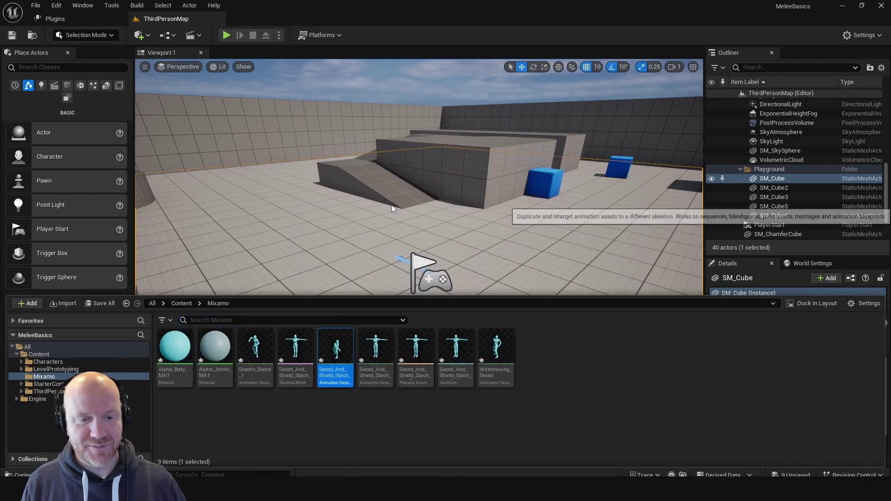
{"action": "left_click", "coordinate": [667, 144]}
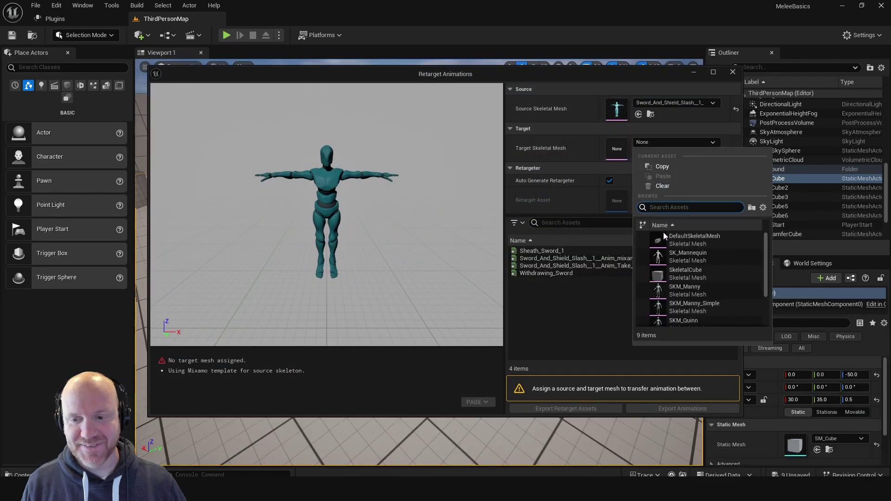
{"action": "left_click", "coordinate": [680, 290]}
{"action": "left_click", "coordinate": [580, 258]}
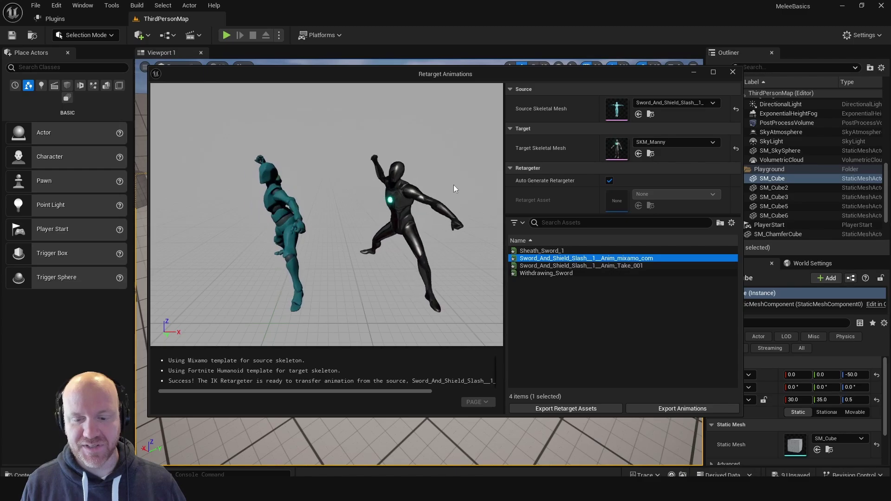
Step: Export the retargeted slash animation to Characters/Mannequins/Animations/Manny, including referenced assets and without overwriting existing files
{"action": "left_click", "coordinate": [673, 410]}
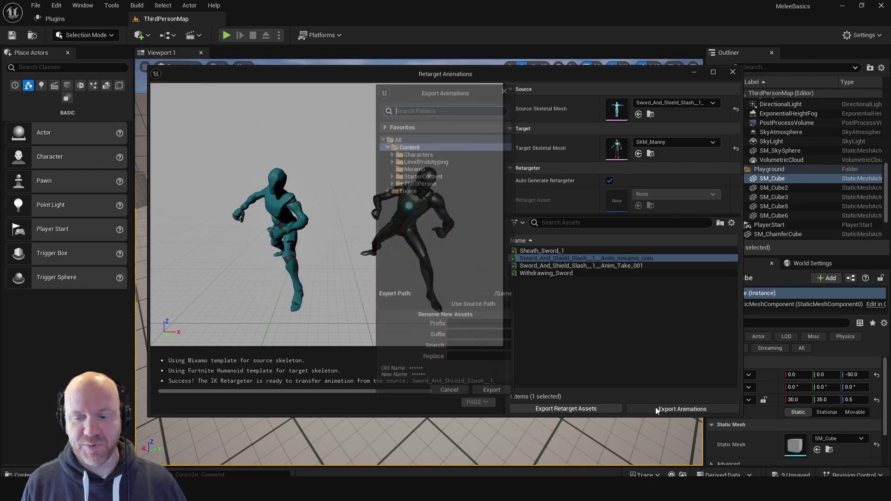
{"action": "left_click", "coordinate": [390, 153]}
{"action": "left_click", "coordinate": [396, 160]}
{"action": "left_click", "coordinate": [396, 167]}
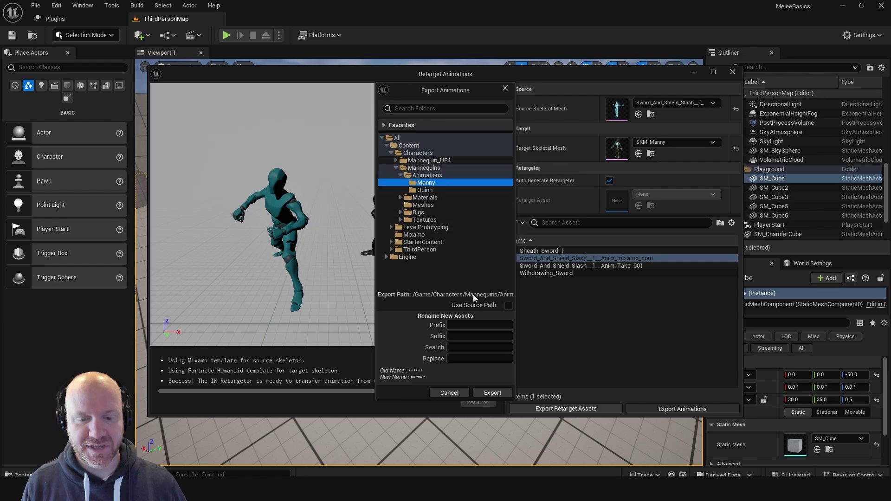
{"action": "left_click", "coordinate": [487, 393]}
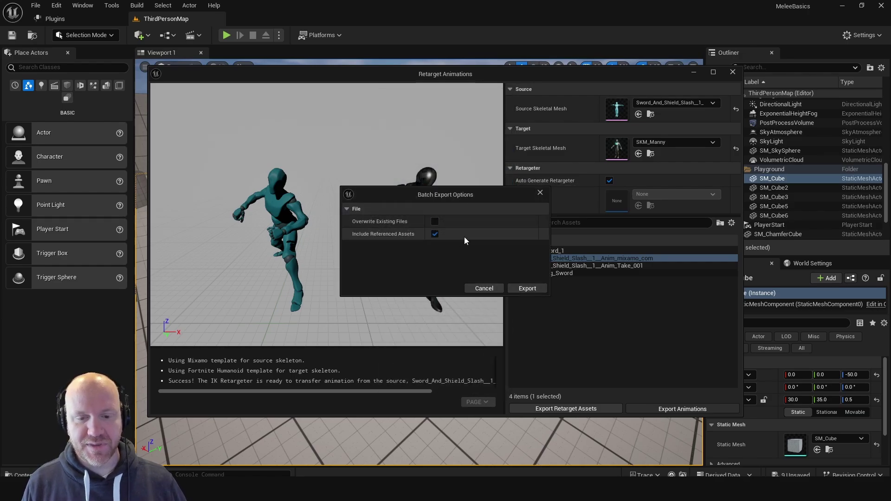
{"action": "left_click", "coordinate": [528, 288]}
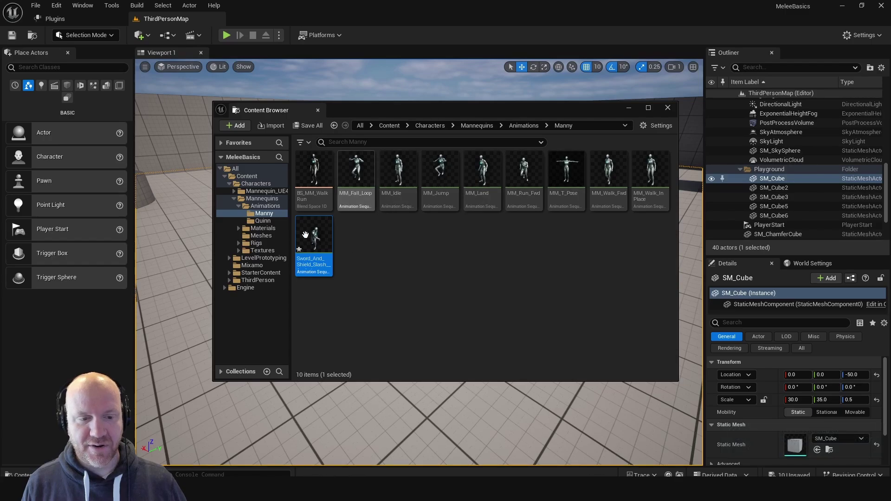
Step: Rename the retargeted sword slash animation in the Manny folder as MM_SwingSword
{"action": "mouse_move", "coordinate": [316, 243]}
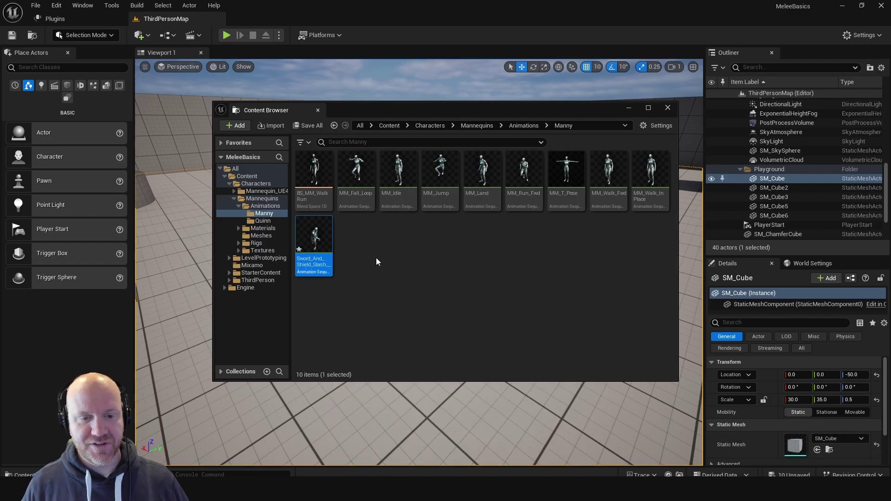
{"action": "key", "text": "F2"}
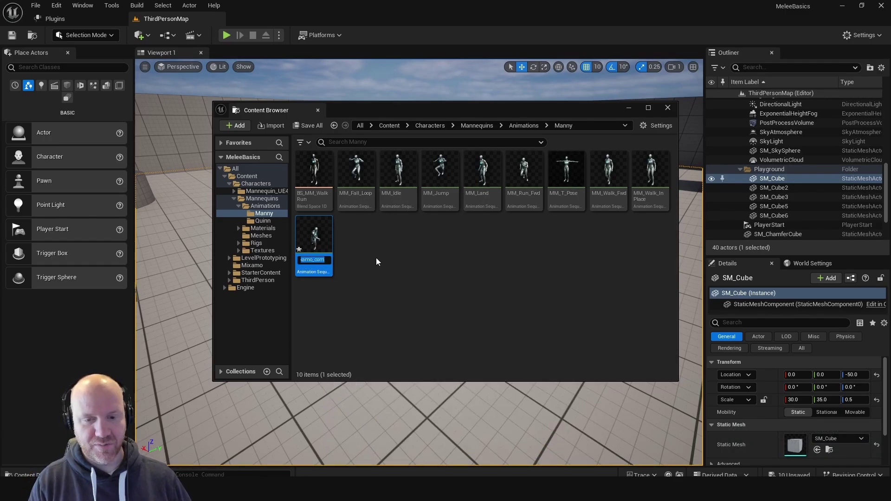
{"action": "type", "text": "MM_Swi"}
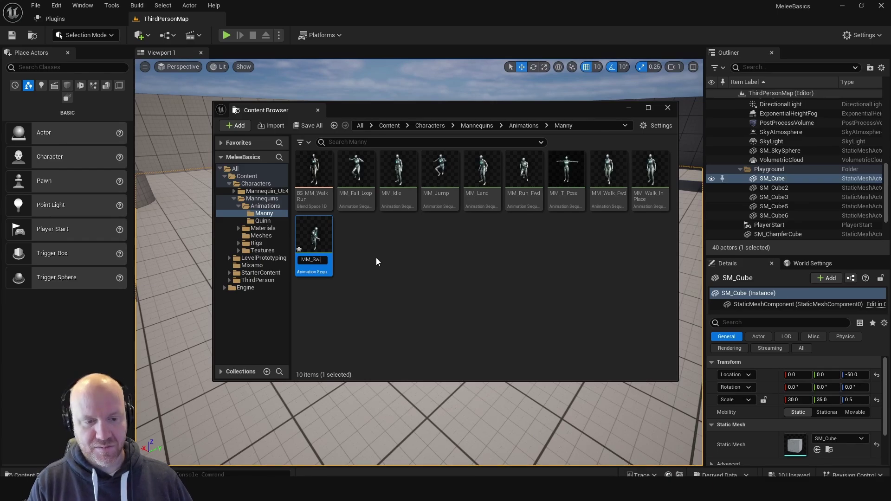
{"action": "type", "text": "ngSword"}
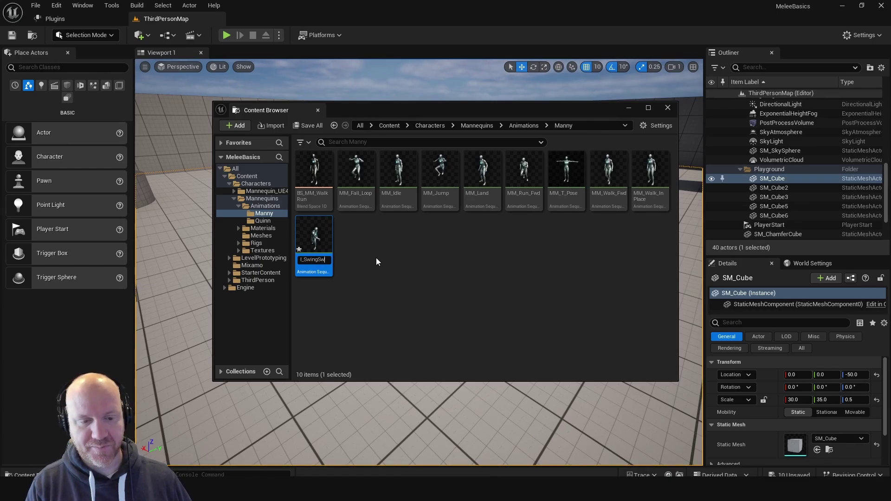
{"action": "key", "text": "Return"}
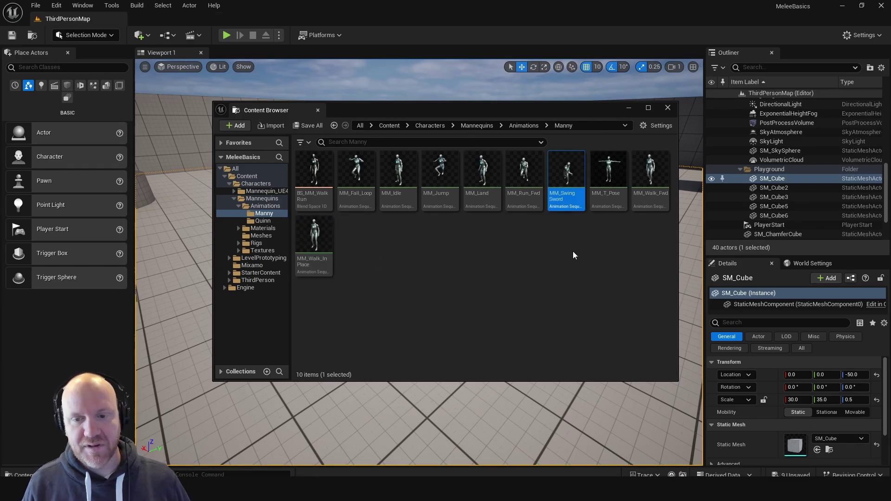
Step: Create an AnimMontage from the MM_SwingSword animation and name it Montage_SwingSword
{"action": "mouse_move", "coordinate": [568, 176]}
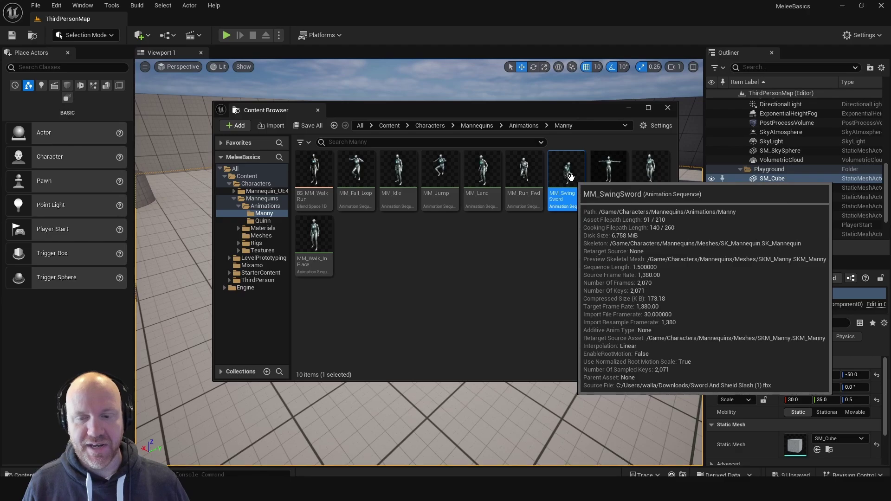
{"action": "right_click", "coordinate": [566, 170]}
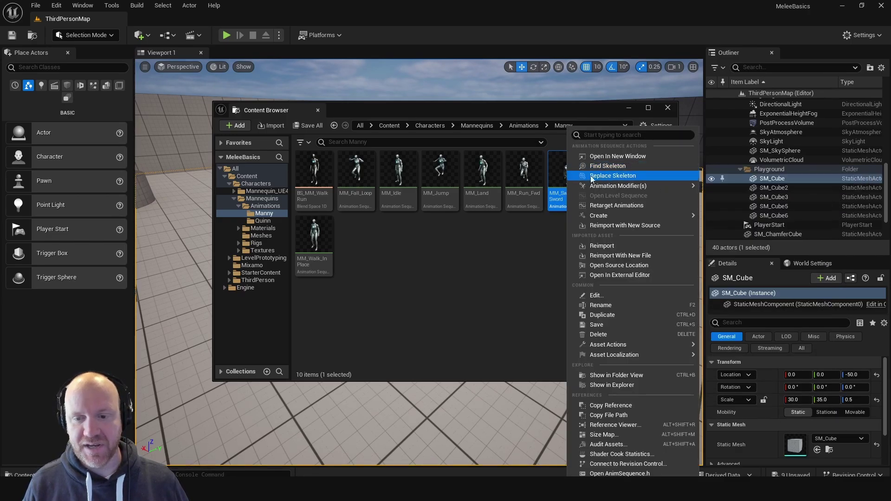
{"action": "mouse_move", "coordinate": [641, 216]}
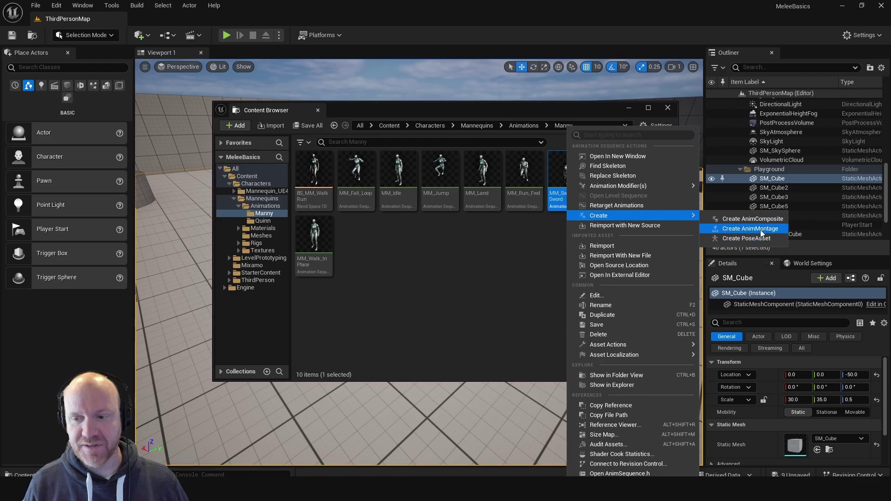
{"action": "left_click", "coordinate": [756, 229]}
{"action": "type", "text": "Montage_SwingSword"}
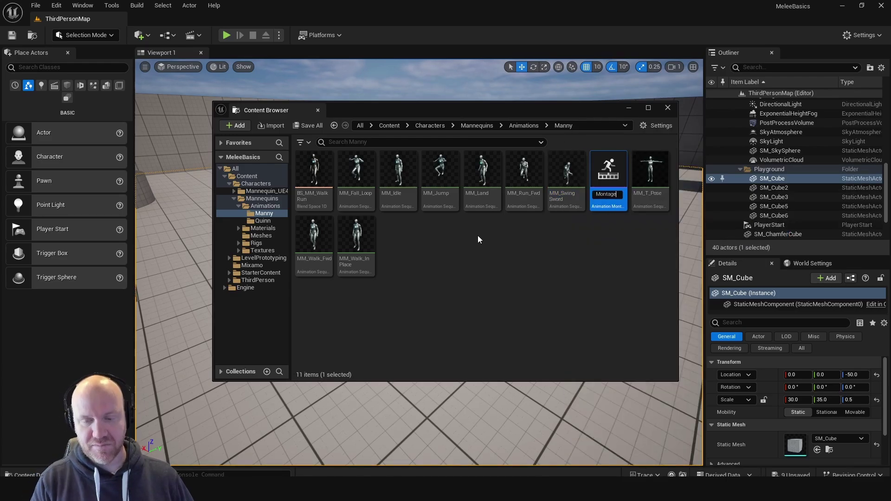
{"action": "key", "text": "Return"}
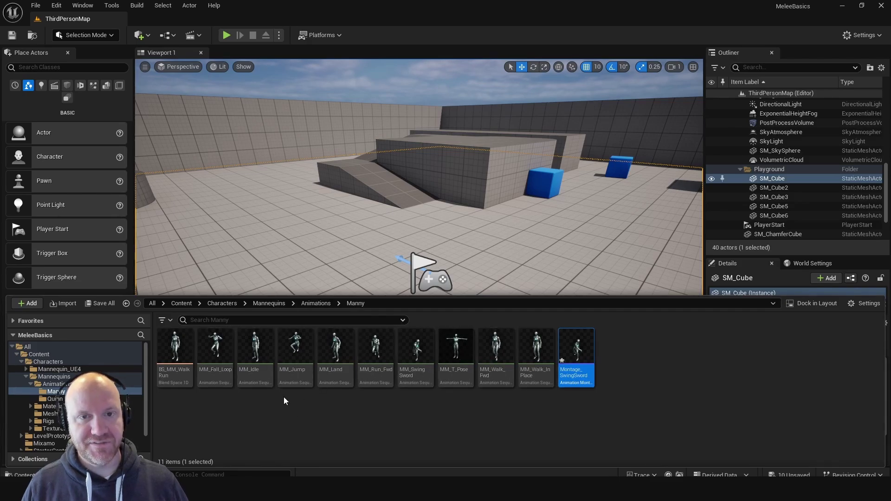
Step: Open the BP_ThirdPersonCharacter blueprint from the ThirdPerson/Blueprints folder
{"action": "left_click", "coordinate": [315, 303]}
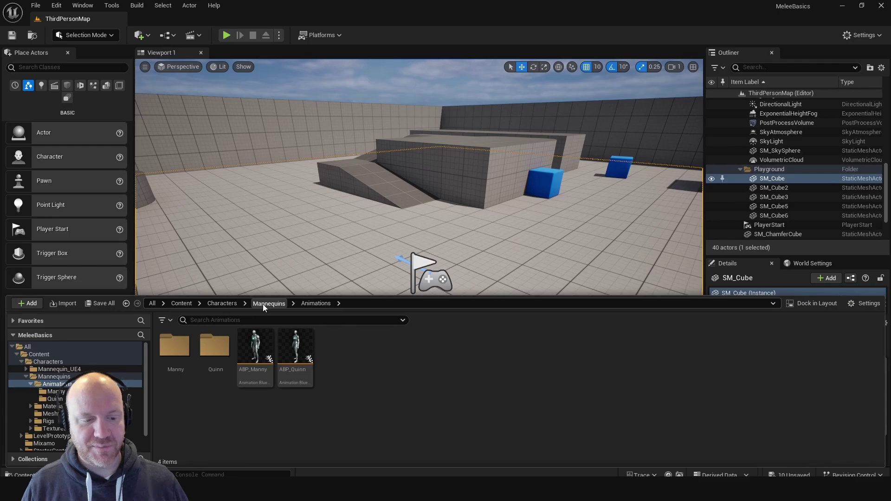
{"action": "left_click", "coordinate": [263, 304]}
{"action": "left_click", "coordinate": [225, 303]}
{"action": "left_click", "coordinate": [181, 304]}
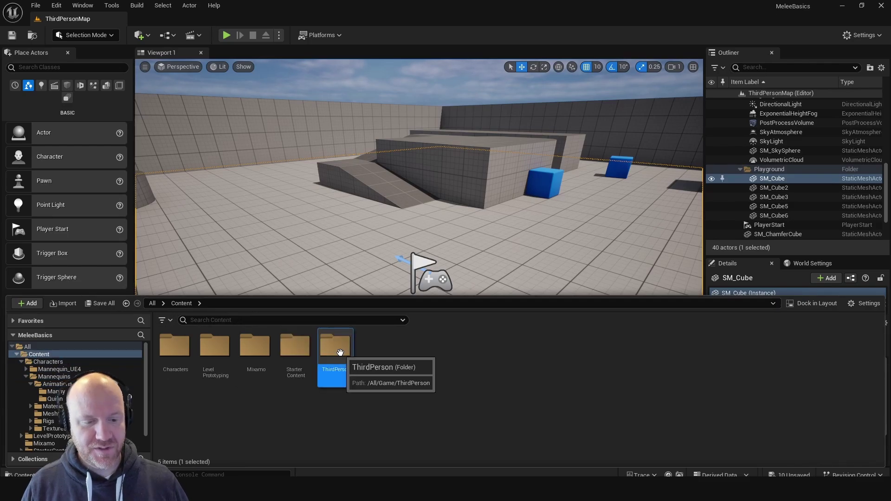
{"action": "double_click", "coordinate": [330, 356]}
{"action": "double_click", "coordinate": [178, 354]}
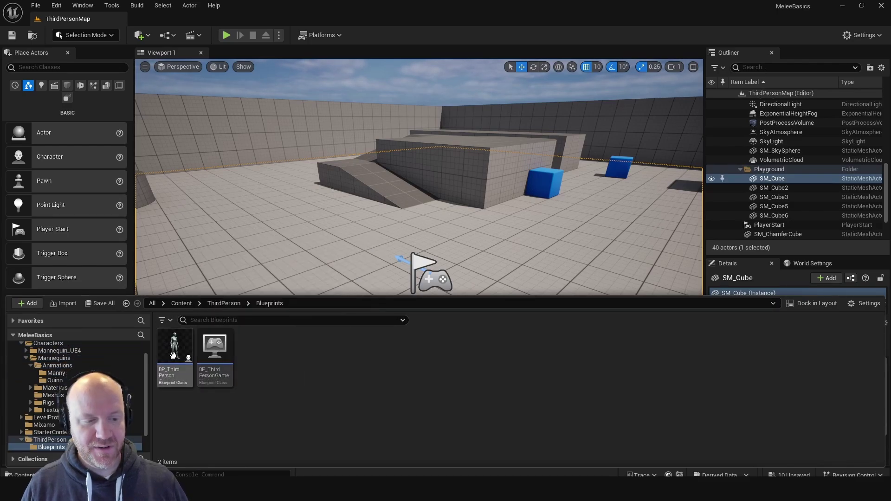
{"action": "left_click", "coordinate": [169, 354]}
{"action": "double_click", "coordinate": [169, 353]}
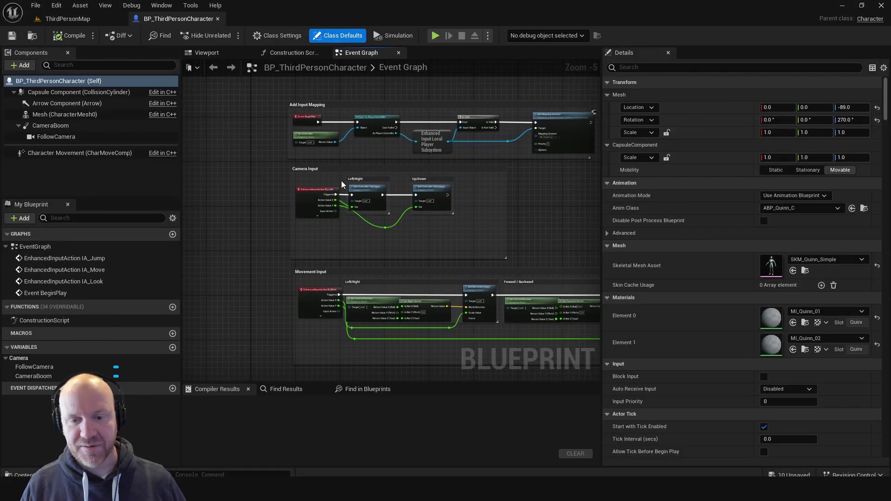
Step: Create a new Input Action named IA_BasicAttack in the ThirdPerson/Input/Actions folder
{"action": "key", "text": "ctrl+space"}
{"action": "left_click", "coordinate": [224, 314]}
{"action": "double_click", "coordinate": [229, 364]}
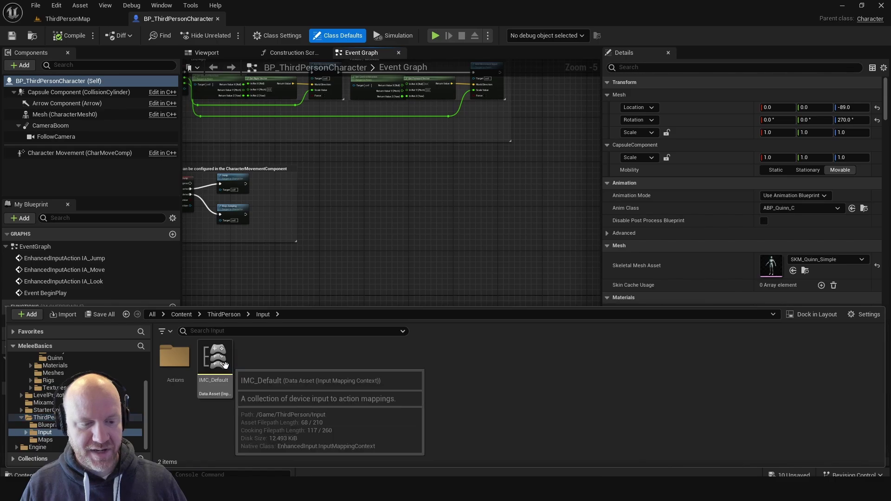
{"action": "double_click", "coordinate": [174, 357]}
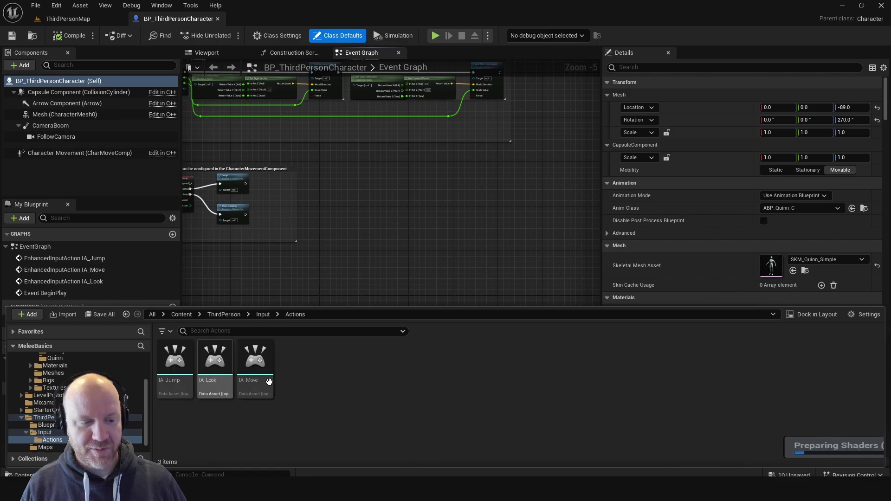
{"action": "right_click", "coordinate": [318, 377]}
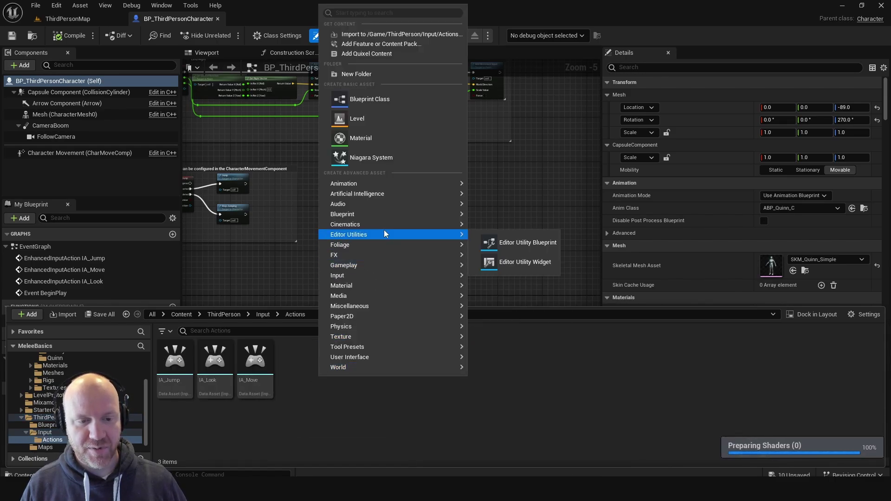
{"action": "mouse_move", "coordinate": [395, 275]}
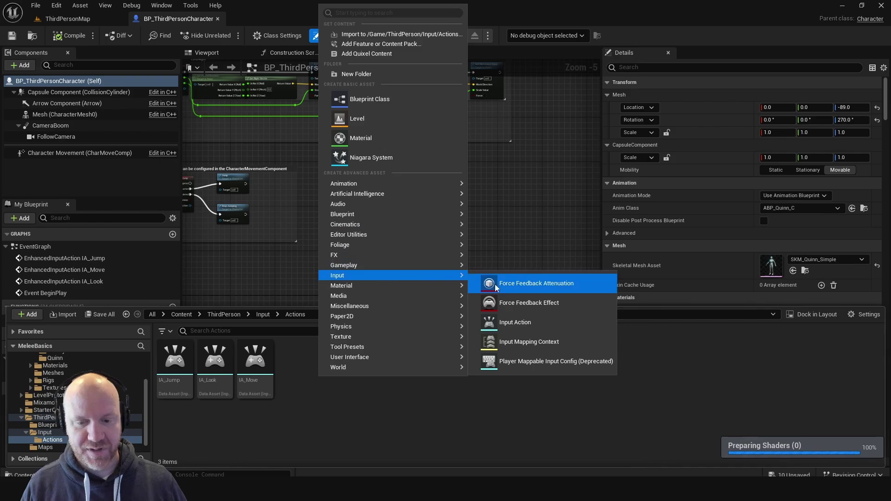
{"action": "left_click", "coordinate": [517, 322]}
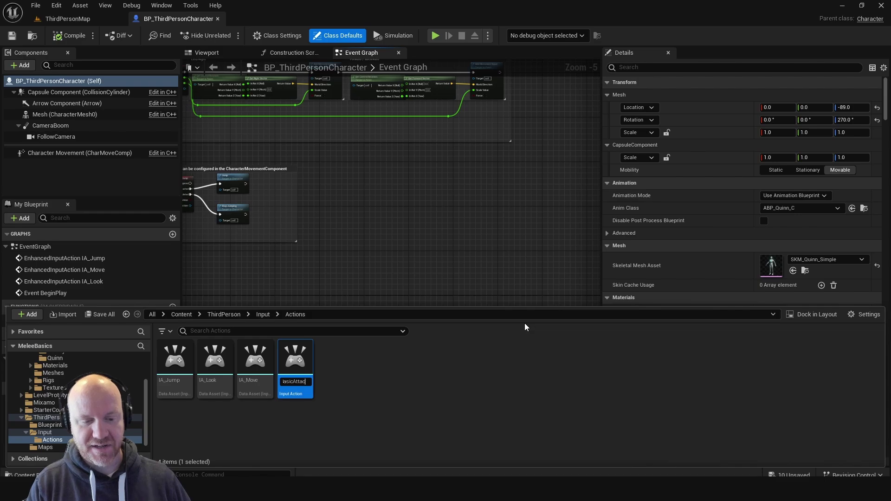
{"action": "type", "text": "k"}
{"action": "key", "text": "Return"}
Step: Add an IA_BasicAttack mapping to the IMC_Default input mapping context and bind it to the Left Mouse Button
{"action": "double_click", "coordinate": [227, 360]}
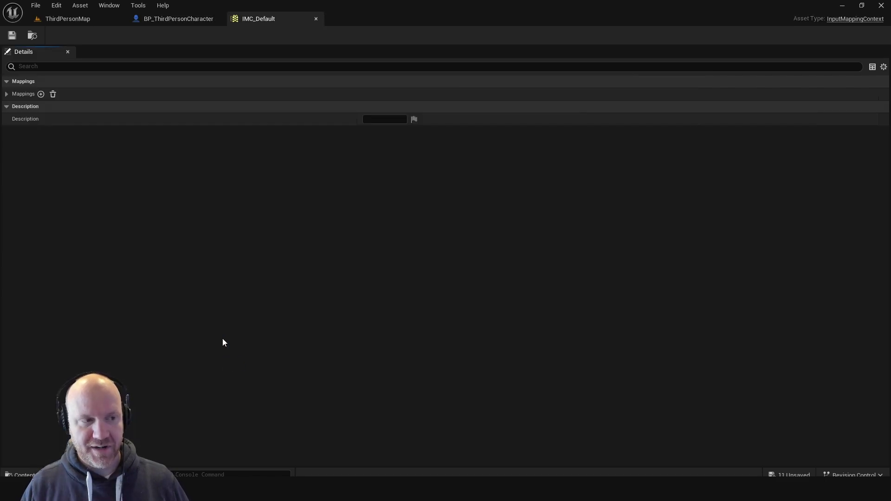
{"action": "left_click", "coordinate": [7, 94]}
{"action": "left_click", "coordinate": [41, 94]}
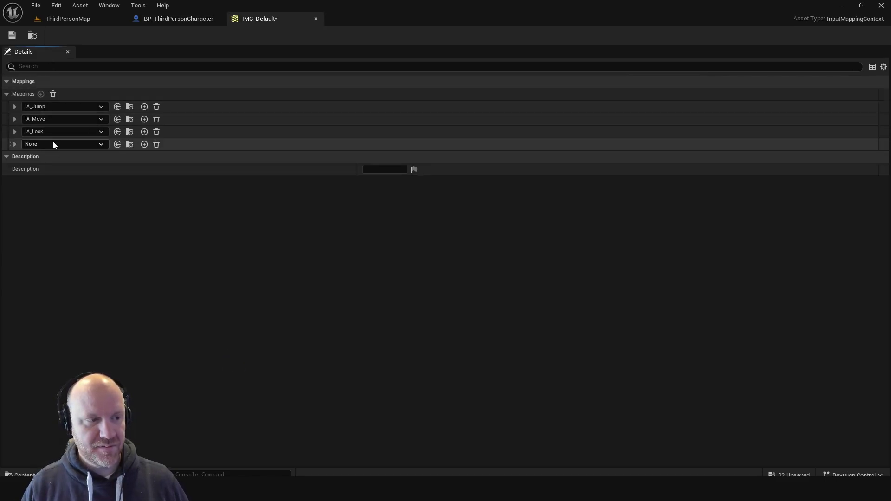
{"action": "left_click", "coordinate": [53, 144]}
{"action": "left_click", "coordinate": [78, 262]}
{"action": "left_click", "coordinate": [15, 144]}
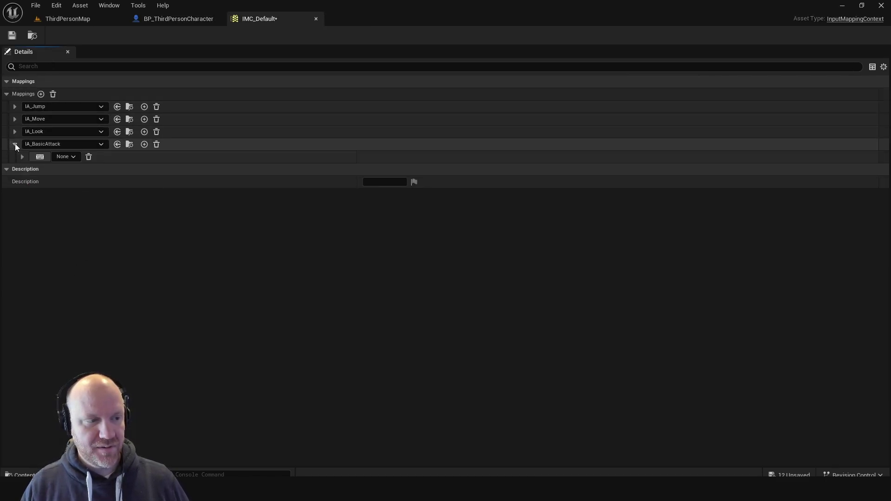
{"action": "left_click", "coordinate": [40, 156]}
{"action": "left_click", "coordinate": [40, 157]}
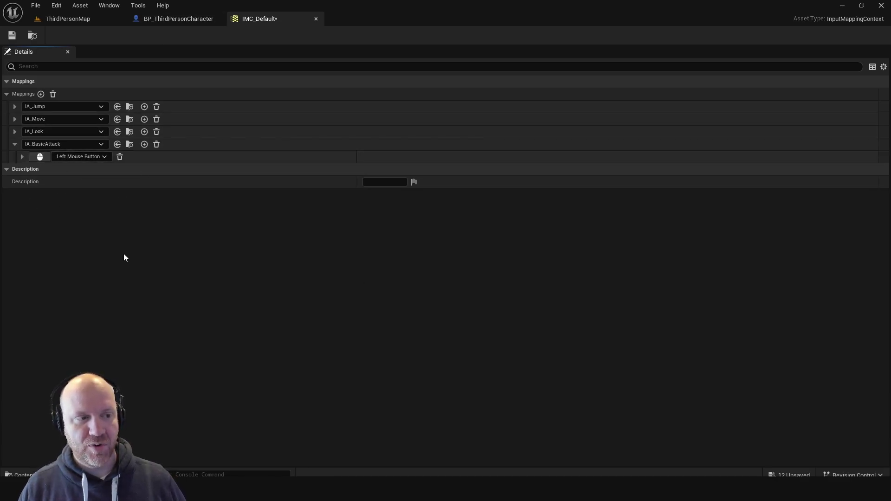
Step: Add the IA_BasicAttack enhanced input event to an empty area of BP_ThirdPersonCharacter's Event Graph
{"action": "left_click", "coordinate": [179, 22]}
{"action": "right_click", "coordinate": [367, 175]}
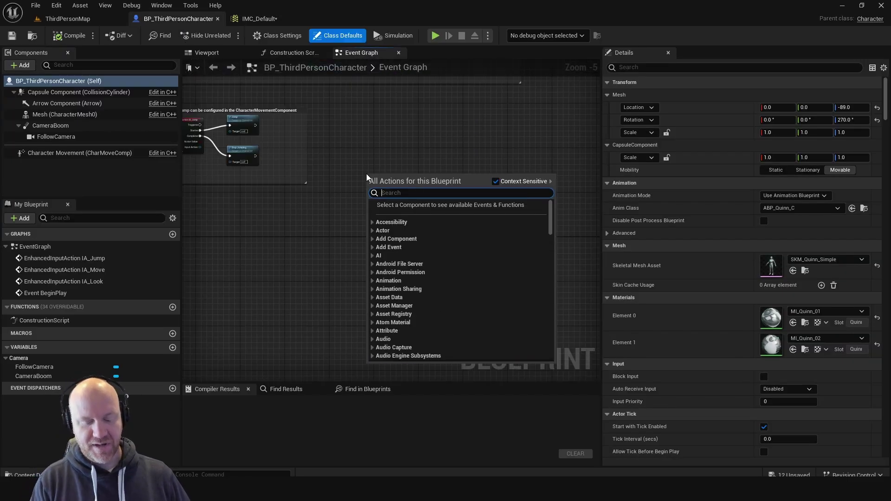
{"action": "type", "text": "ia basic"}
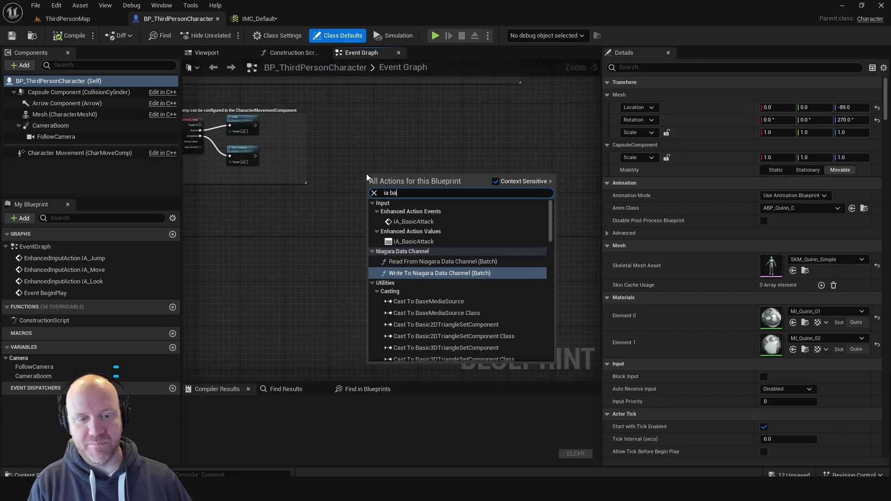
{"action": "left_click", "coordinate": [390, 221]}
{"action": "scroll", "coordinate": [301, 164], "scroll_direction": "up", "scroll_amount": 3}
{"action": "left_click", "coordinate": [299, 195]}
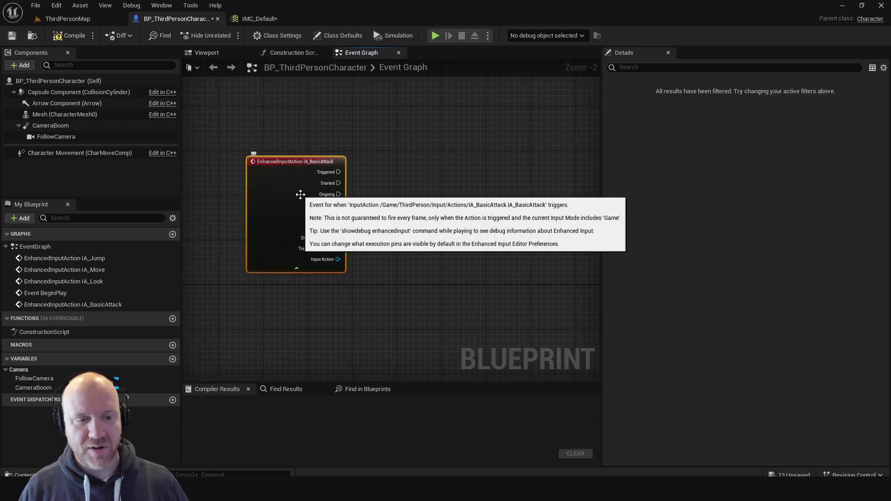
Step: Connect the attack event's Started output to a Play Anim Montage node using Montage_SwingSword, and compile the blueprint
{"action": "left_click_drag", "start_coordinate": [339, 183], "coordinate": [425, 160]}
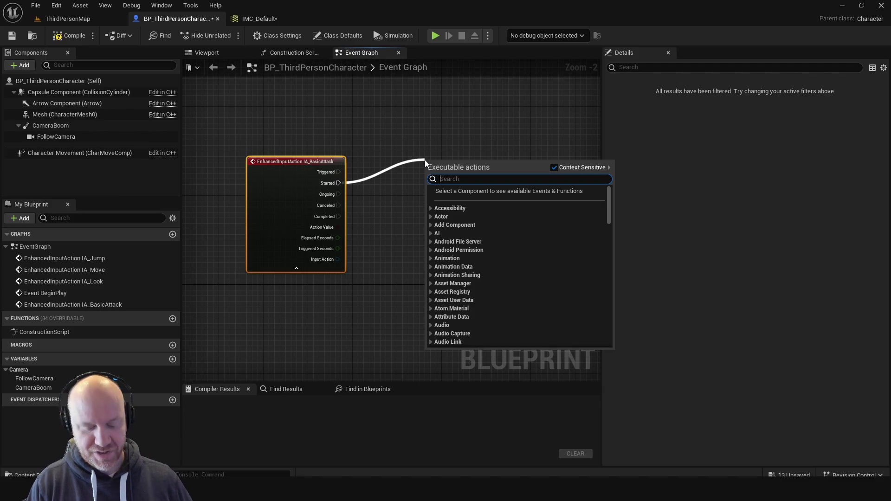
{"action": "type", "text": "play anim"}
{"action": "key", "text": "Return"}
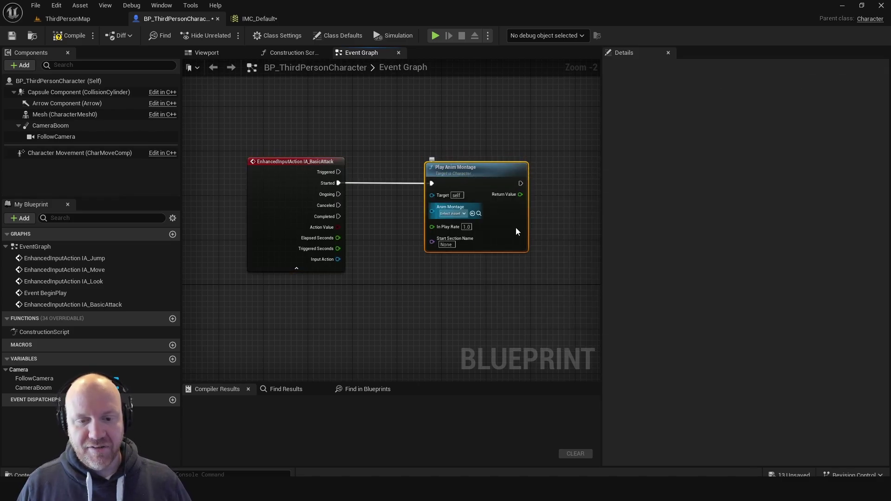
{"action": "left_click", "coordinate": [453, 213]}
{"action": "left_click", "coordinate": [469, 267]}
{"action": "key", "text": "F7"}
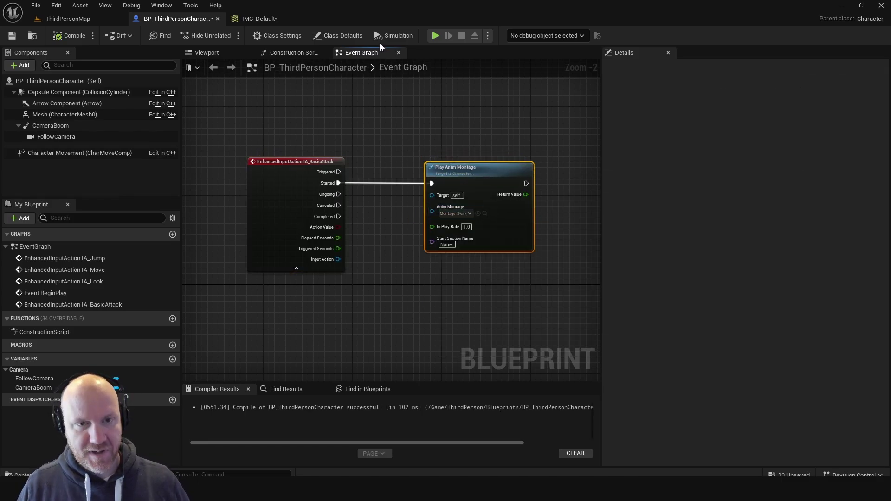
Step: Play the level and test the sword swing attack while standing and while running around
{"action": "left_click", "coordinate": [435, 36]}
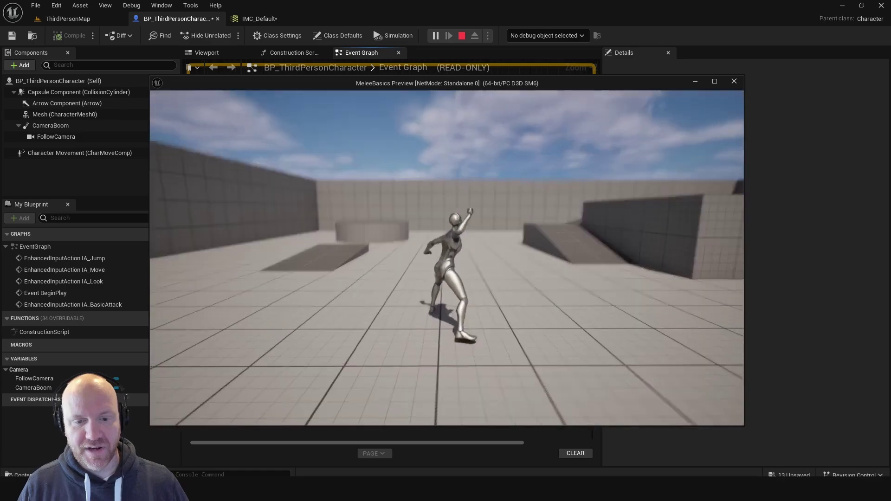
{"action": "left_click", "coordinate": [447, 258]}
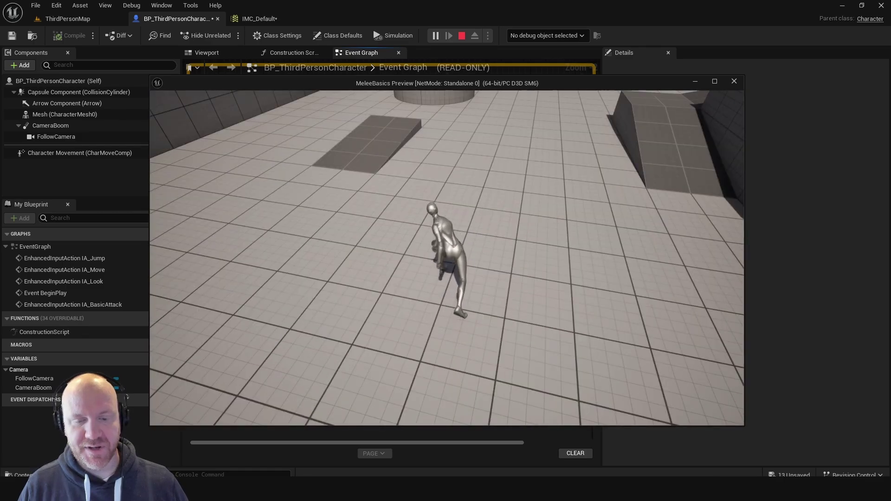
{"action": "left_click", "coordinate": [447, 257]}
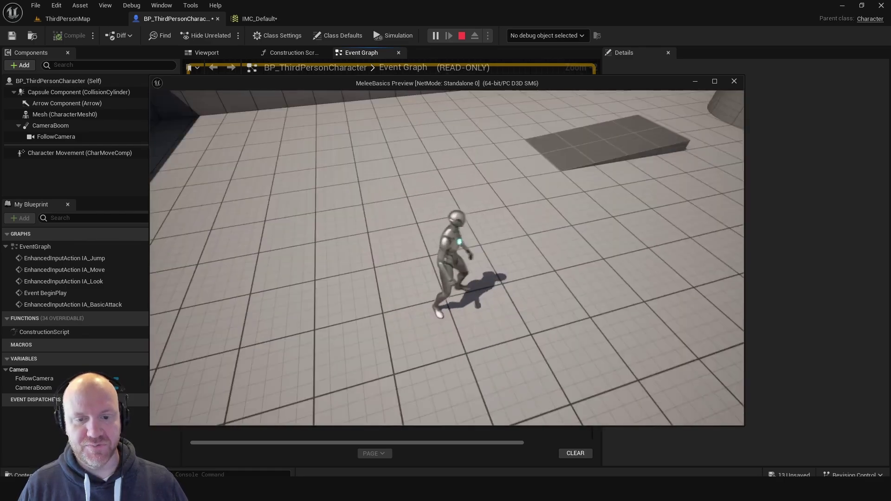
{"action": "key", "text": "w"}
{"action": "left_click", "coordinate": [447, 257]}
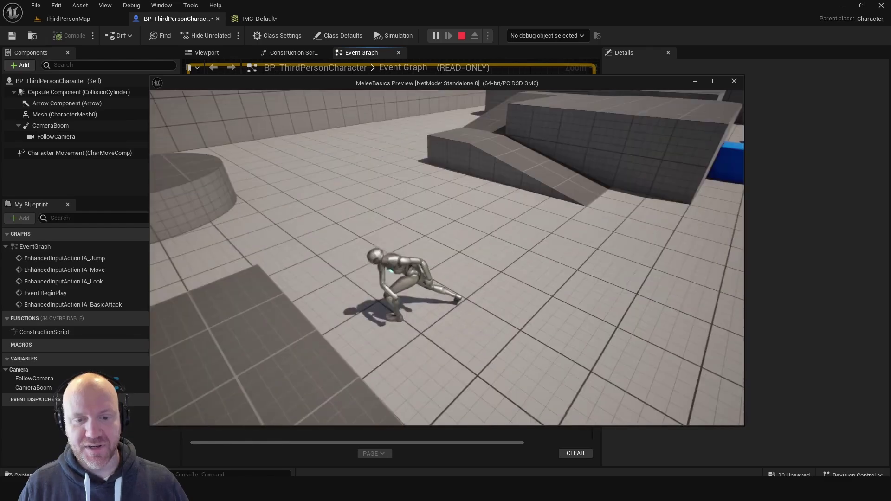
{"action": "key", "text": "w"}
{"action": "left_click", "coordinate": [447, 257]}
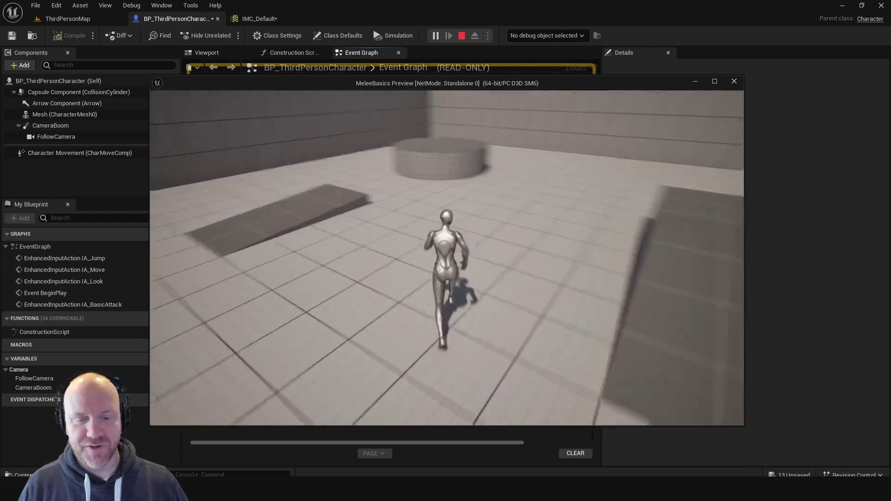
{"action": "left_click", "coordinate": [447, 257]}
{"action": "key", "text": "w"}
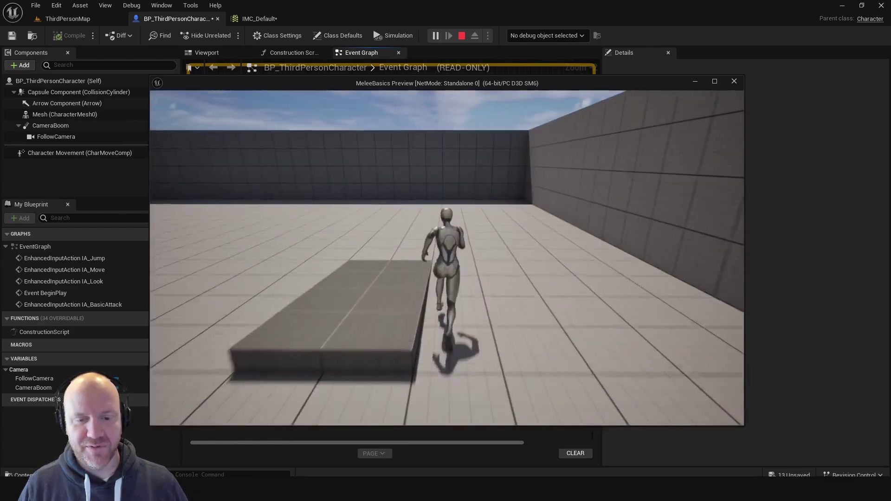
Step: End the play test and open the MM_SwingSword animation sequence from the Manny animations folder
{"action": "key", "text": "w"}
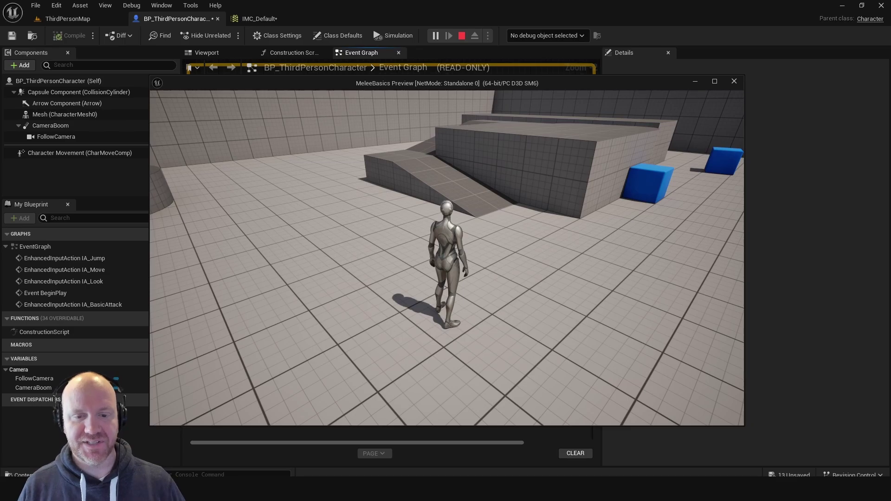
{"action": "key", "text": "Escape"}
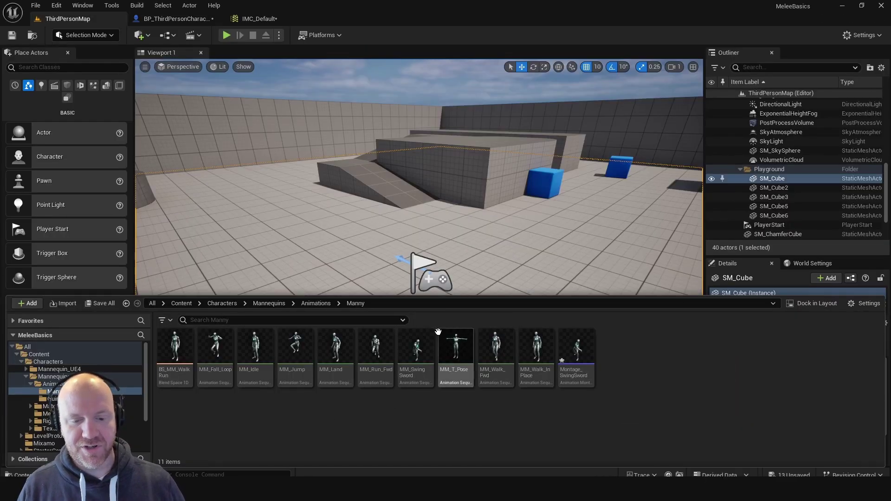
{"action": "left_click", "coordinate": [416, 349]}
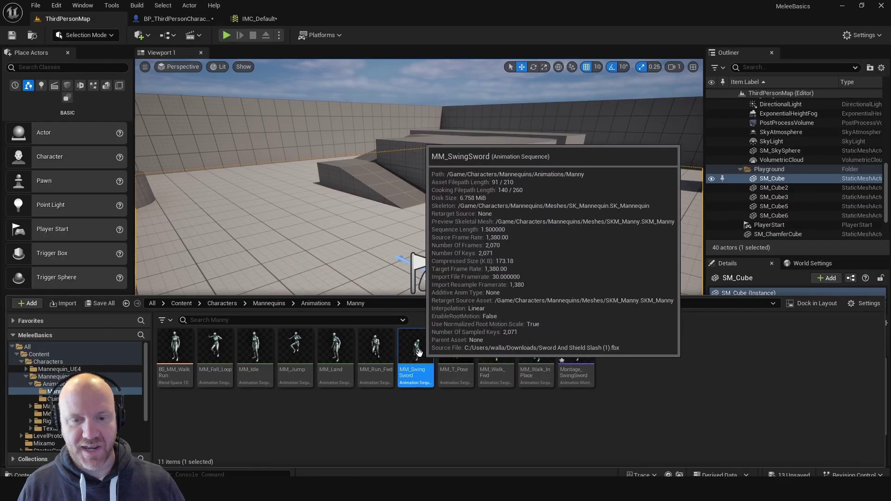
{"action": "double_click", "coordinate": [420, 351]}
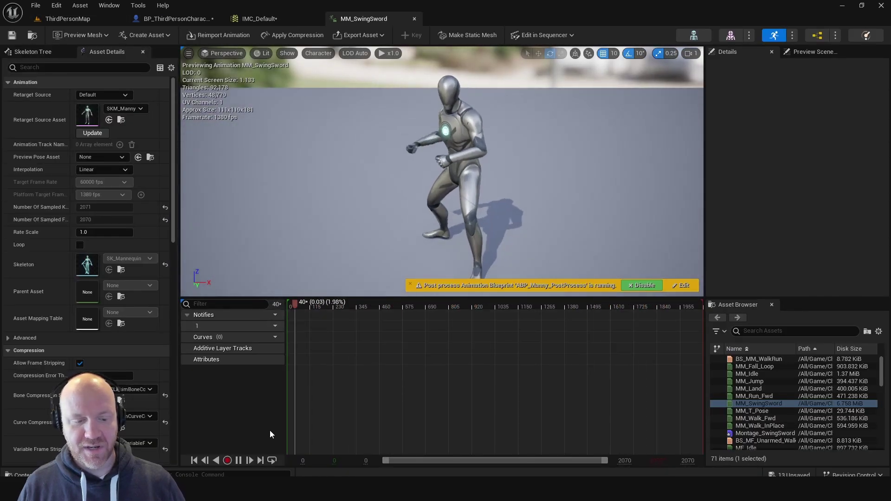
Step: Add a new notify named Attack to MM_SwingSword's notify track 1 at about frame 838, during the forward swing
{"action": "left_click", "coordinate": [248, 455]}
{"action": "left_click_drag", "start_coordinate": [496, 305], "coordinate": [457, 305]}
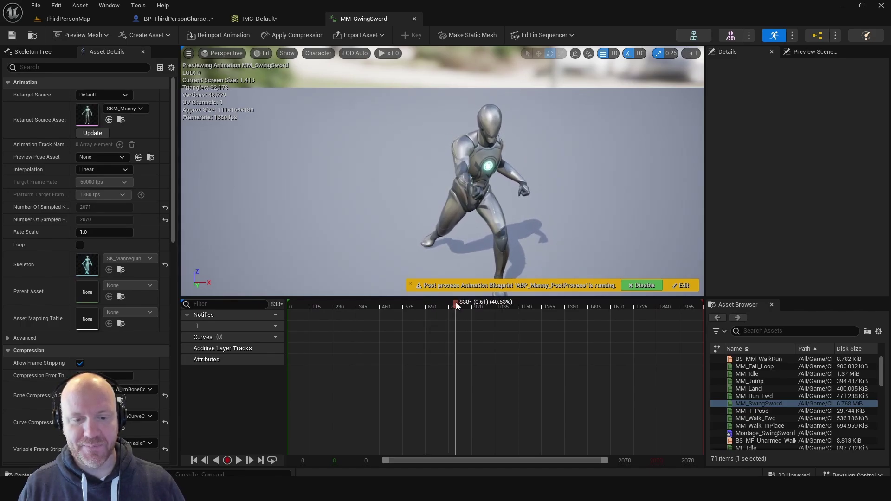
{"action": "right_click", "coordinate": [455, 326]}
{"action": "mouse_move", "coordinate": [489, 344]}
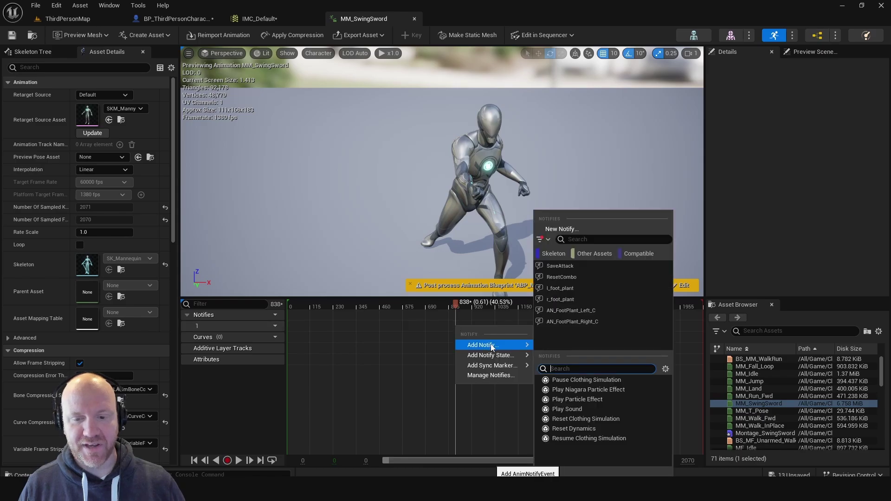
{"action": "left_click", "coordinate": [561, 229]}
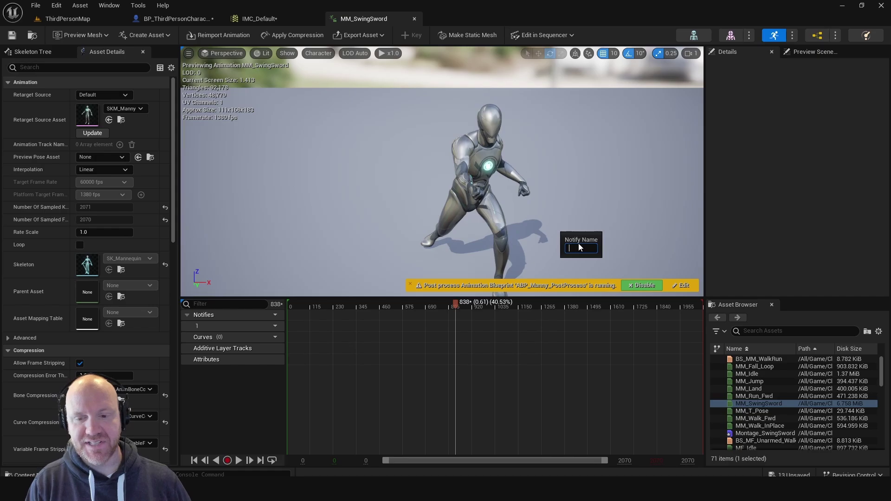
{"action": "type", "text": "Attack"}
{"action": "key", "text": "Return"}
{"action": "left_click_drag", "start_coordinate": [418, 317], "coordinate": [474, 319]}
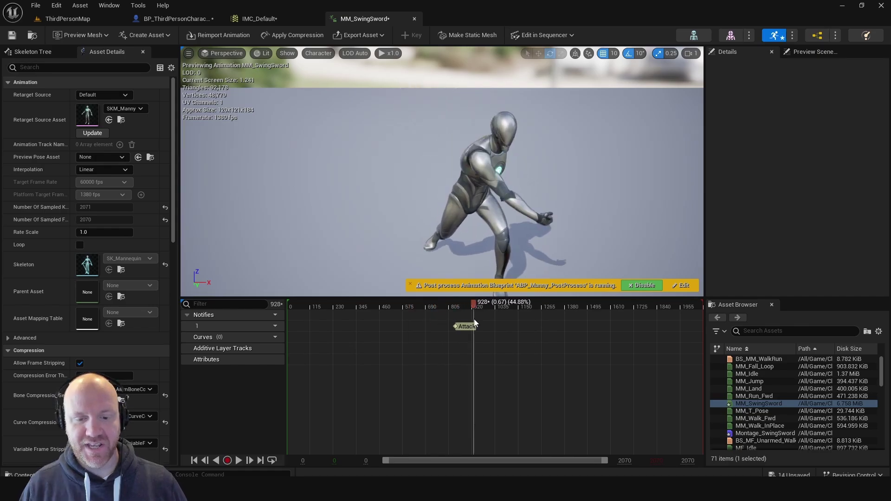
{"action": "left_click", "coordinate": [460, 327]}
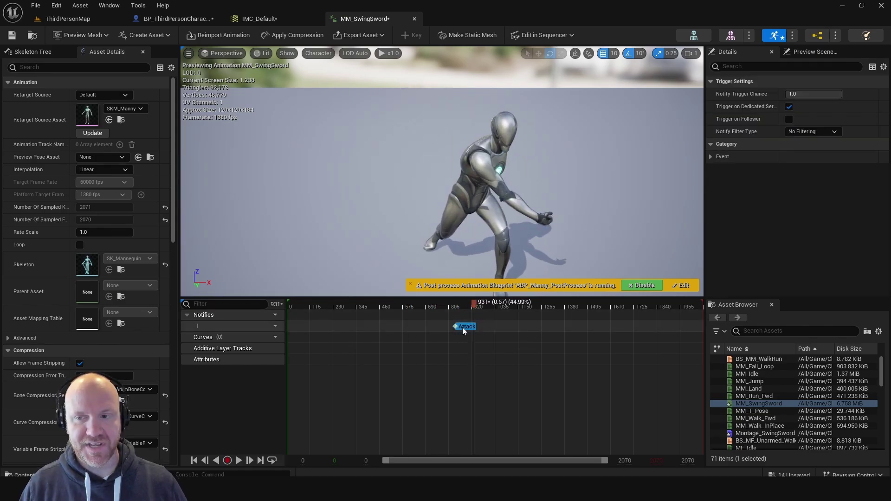
Step: Open the ABP_Manny animation blueprint and add the AnimNotify_Attack event to an empty area of its Event Graph
{"action": "left_click", "coordinate": [67, 19]}
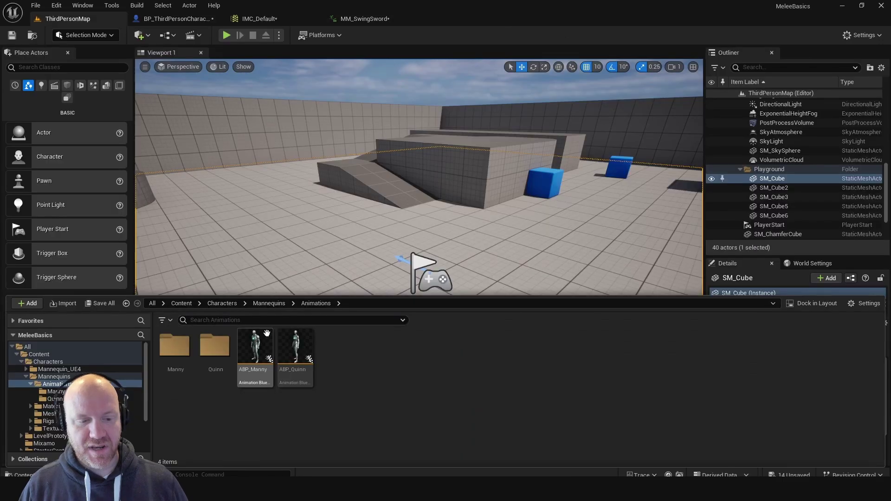
{"action": "double_click", "coordinate": [255, 348]}
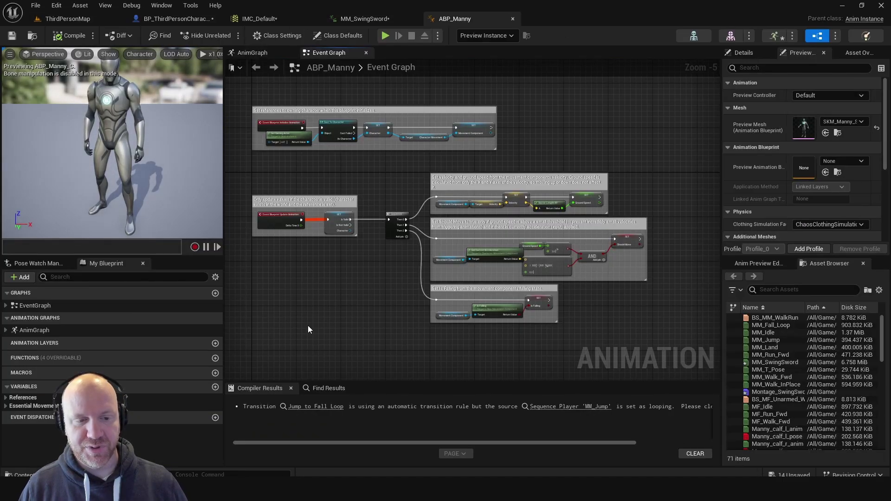
{"action": "right_click_drag", "start_coordinate": [307, 324], "coordinate": [424, 201]}
{"action": "scroll", "coordinate": [416, 217], "scroll_direction": "up", "scroll_amount": 1}
{"action": "right_click", "coordinate": [406, 222]}
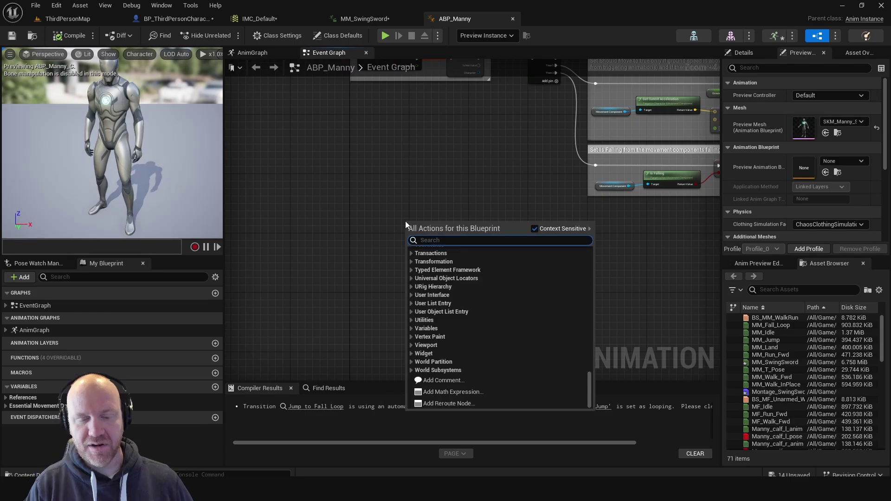
{"action": "type", "text": "notify"}
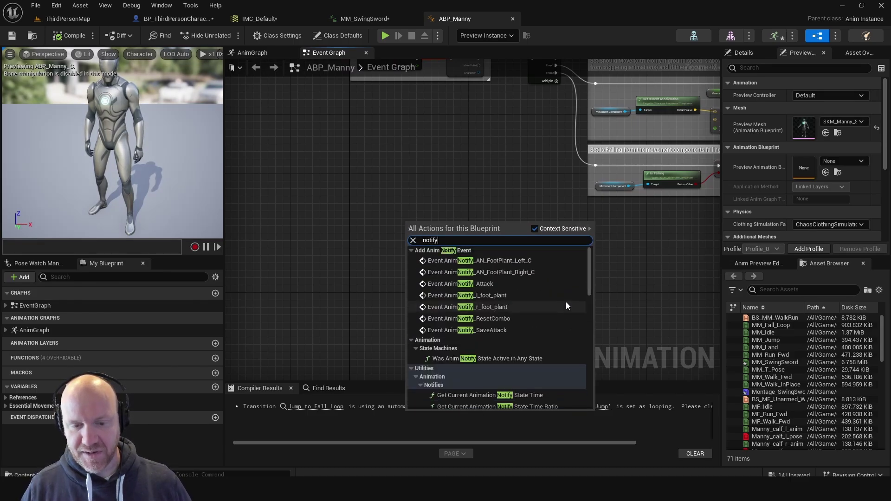
{"action": "left_click", "coordinate": [481, 278]}
{"action": "scroll", "coordinate": [388, 239], "scroll_direction": "up", "scroll_amount": 4}
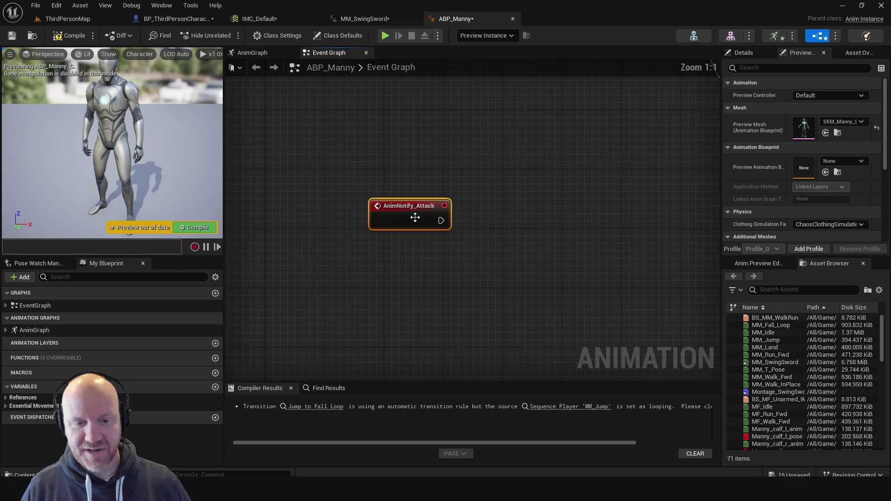
Step: Connect a Print String node to the AnimNotify_Attack event's output and compile ABP_Manny
{"action": "left_click_drag", "start_coordinate": [404, 219], "coordinate": [526, 236]}
{"action": "type", "text": "print"}
{"action": "key", "text": "Return"}
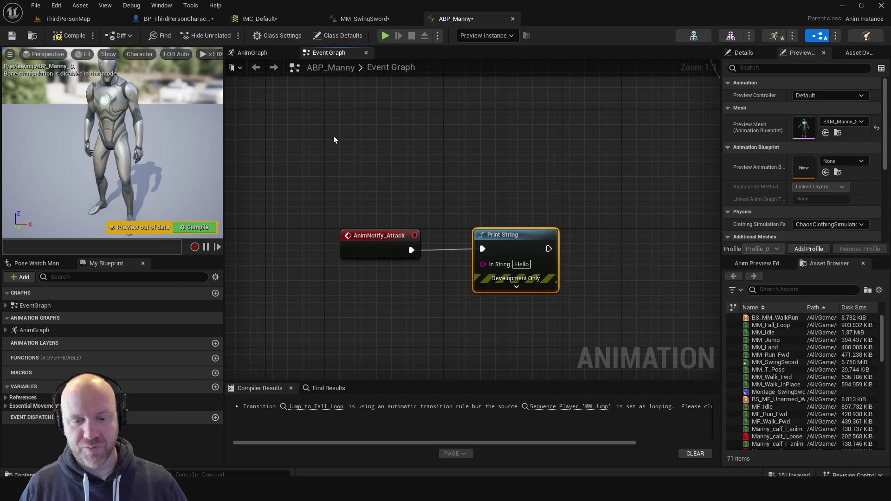
{"action": "left_click", "coordinate": [70, 36]}
Step: Play the level and attack several times to test whether the notify prints its message, and stop the session
{"action": "left_click", "coordinate": [385, 35]}
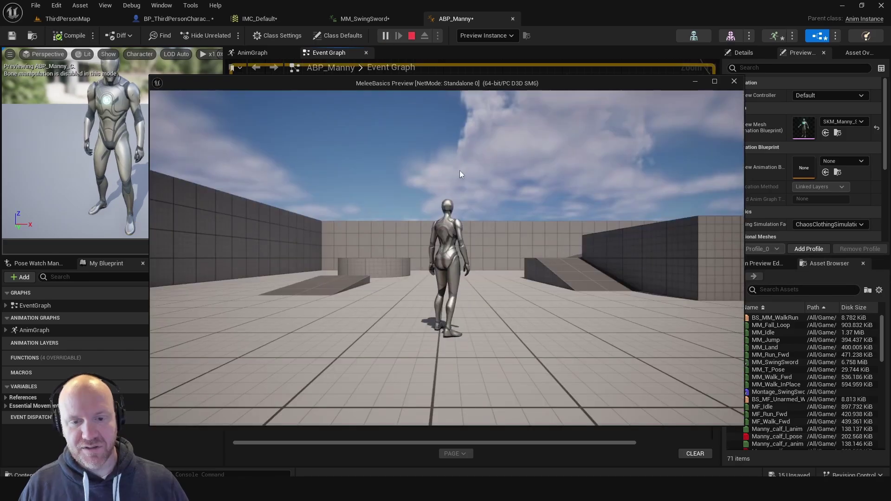
{"action": "left_click", "coordinate": [413, 174]}
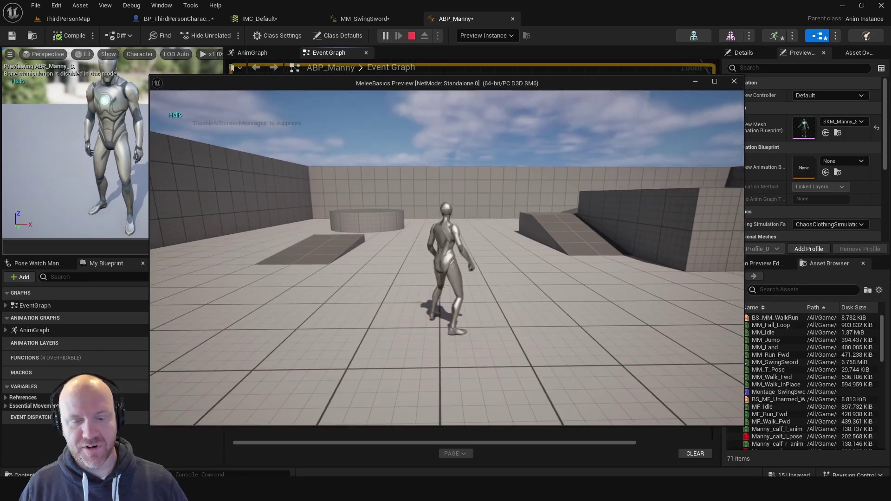
{"action": "left_click", "coordinate": [413, 174]}
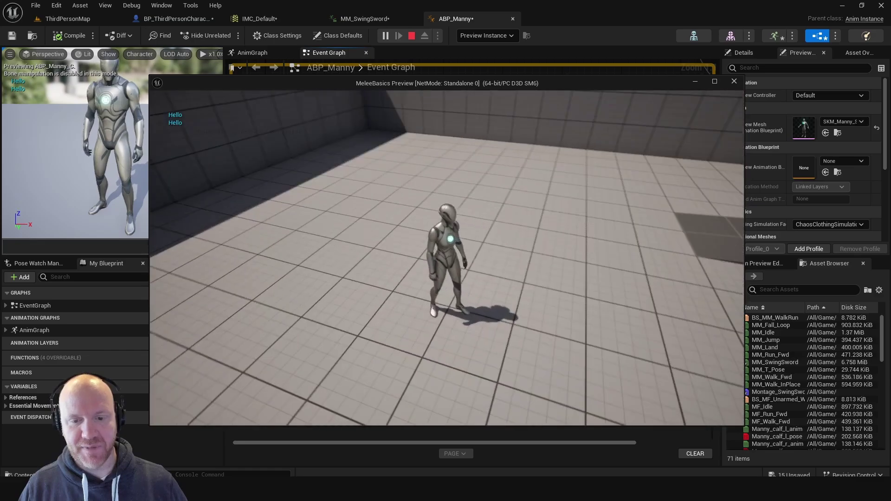
{"action": "left_click", "coordinate": [413, 173]}
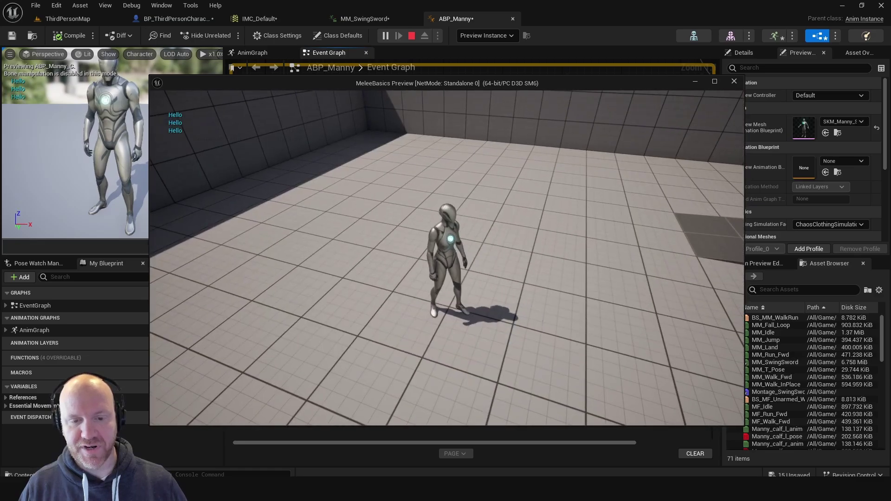
{"action": "key", "text": "Escape"}
Step: Set the Print String node's In String text to Attack
{"action": "left_click", "coordinate": [523, 264]}
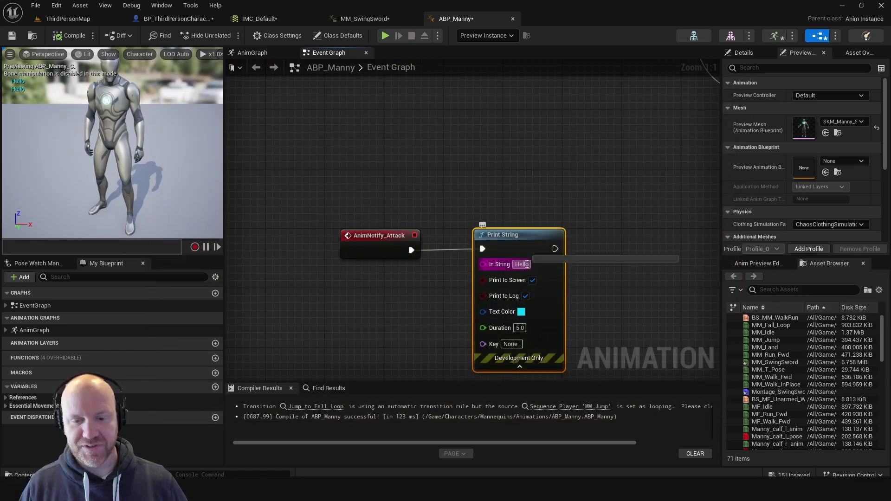
{"action": "type", "text": "Atta"}
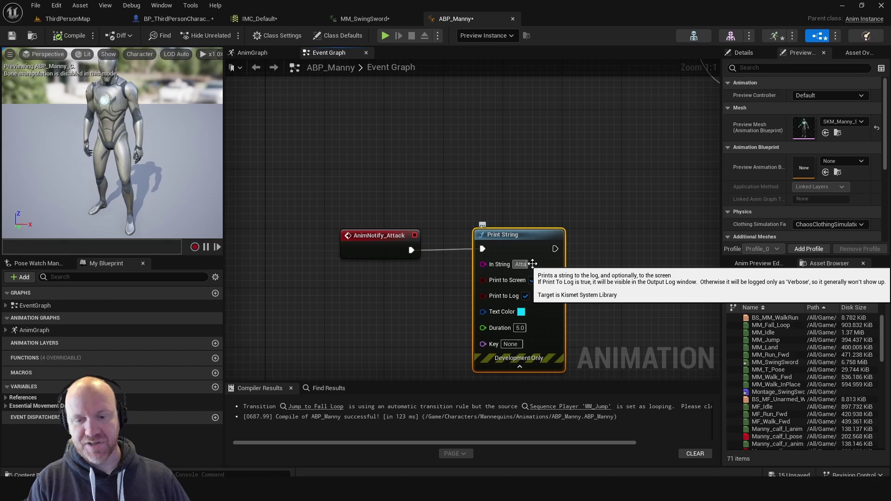
{"action": "type", "text": "ck"}
{"action": "key", "text": "Return"}
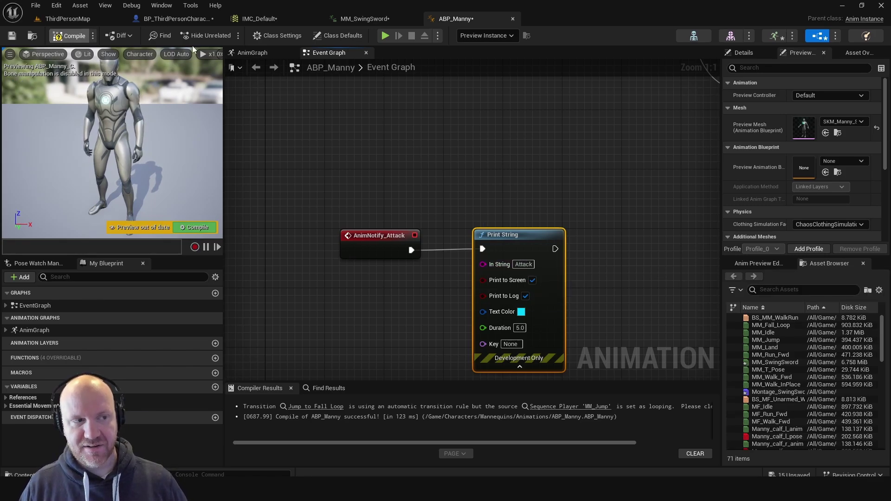
Step: Play the level again and perform an attack to check the new printed text
{"action": "left_click", "coordinate": [385, 36]}
{"action": "left_click", "coordinate": [450, 188]}
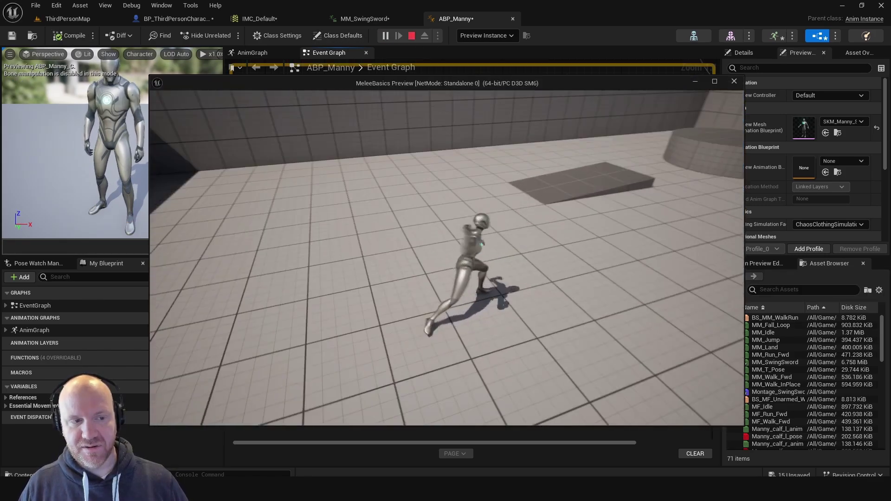